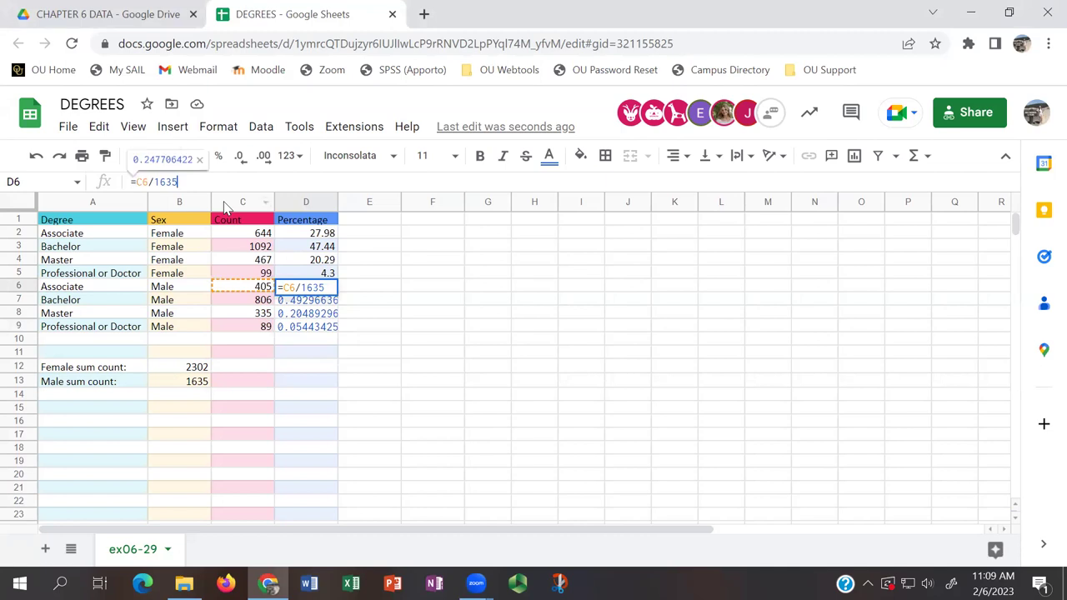
- Enclose the division in D6's formula in parentheses and multiply it by 100, giving =(C6/1635)*100
type(")")
key("Left")
key("Left")
key("Left")
key("Left")
key("Left")
key("Left")
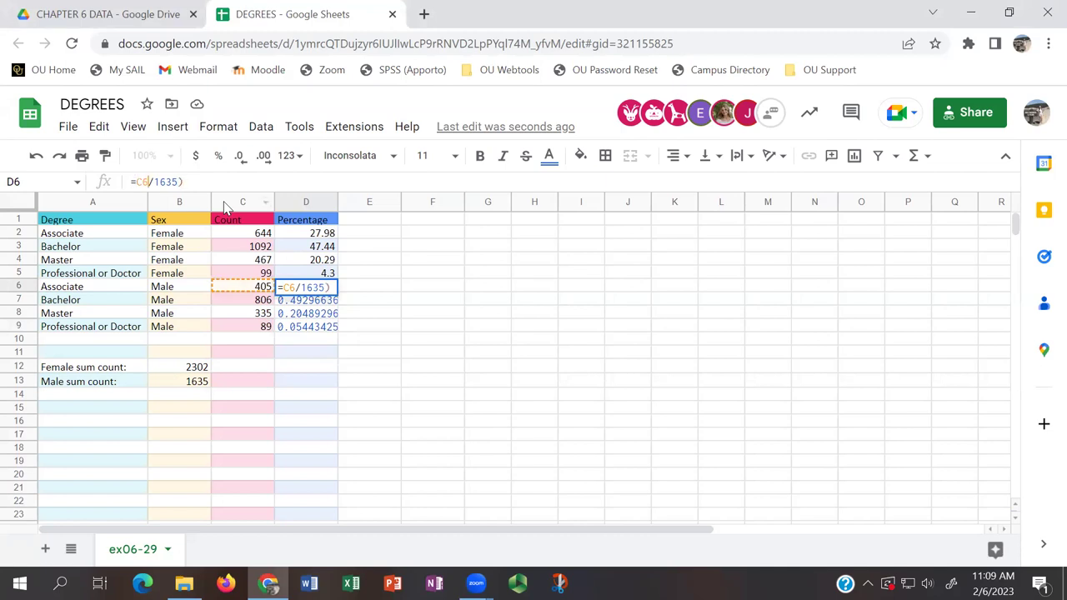
left_click(134, 181)
type("(C6/1635)")
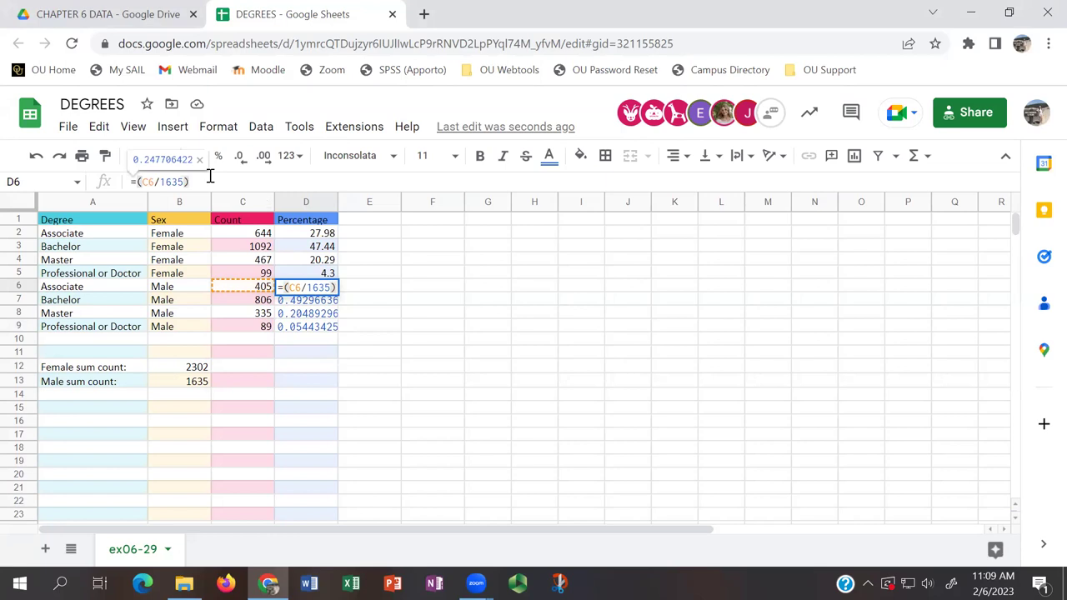
type("*100")
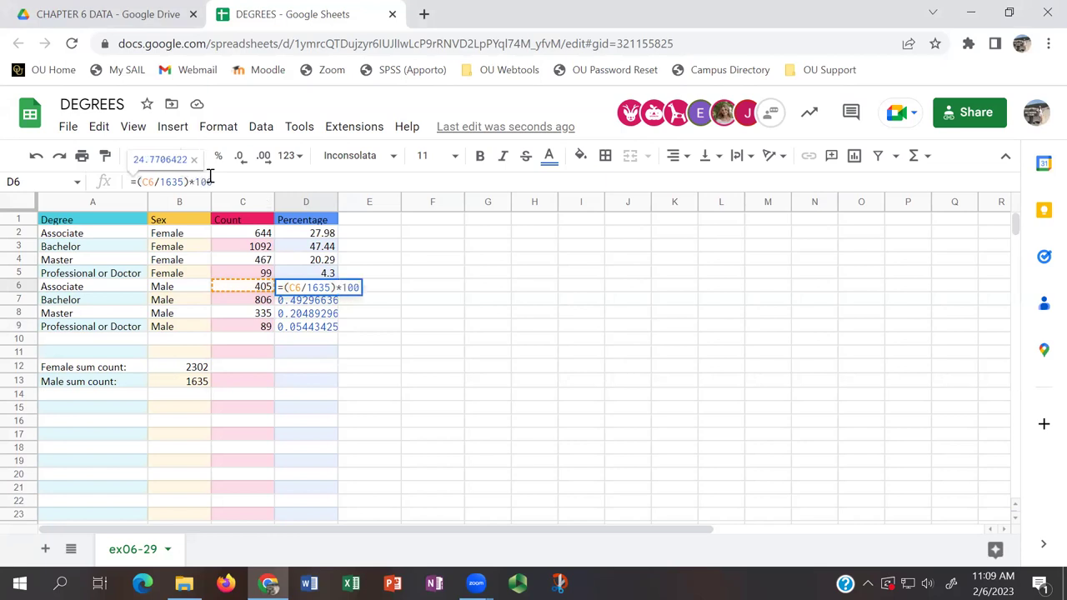
- Round D6's percentage to two decimals by completing the formula as =ROUND((C6/1635)*100,2)
type(",2")
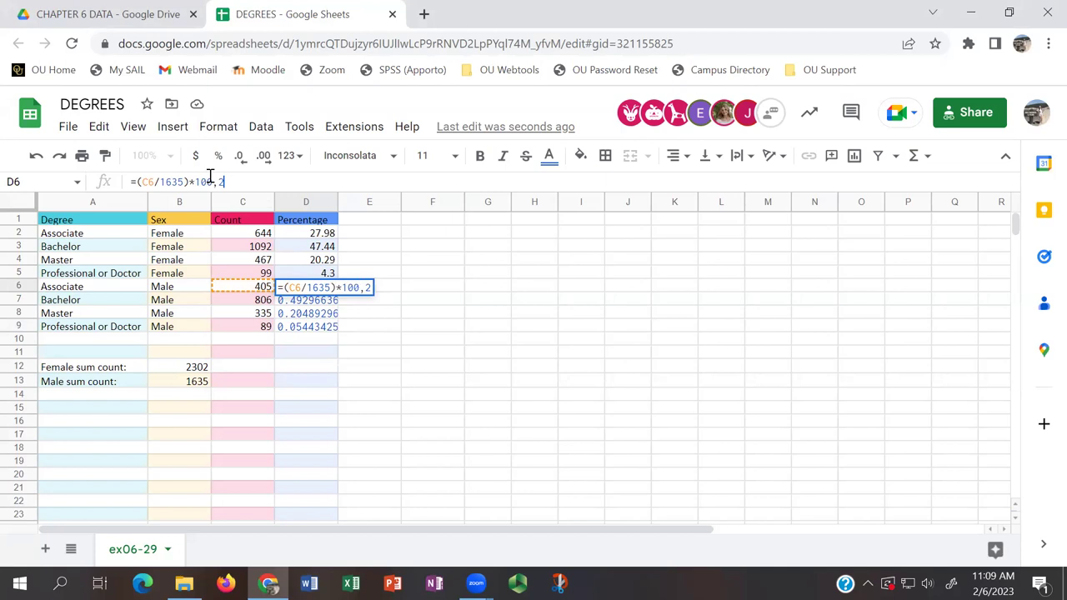
type(")")
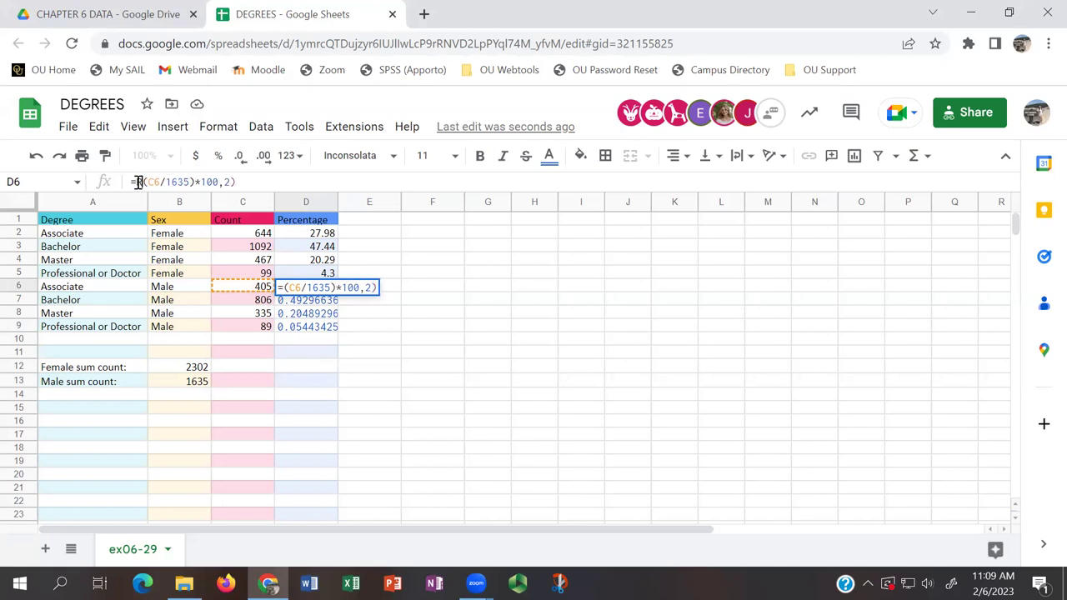
left_click(138, 181)
type("ROUND(")
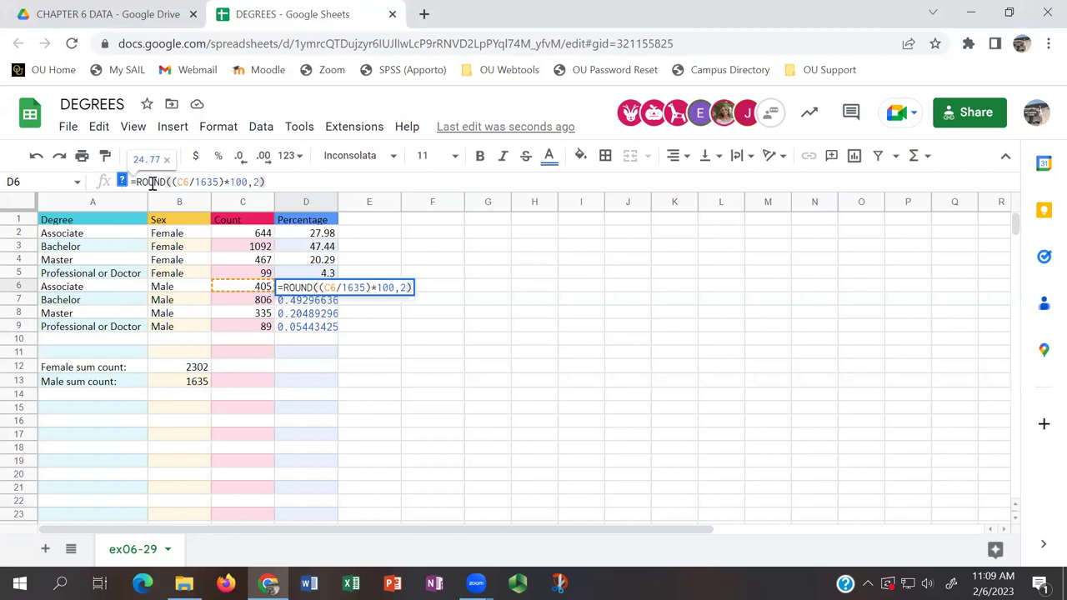
key("Return")
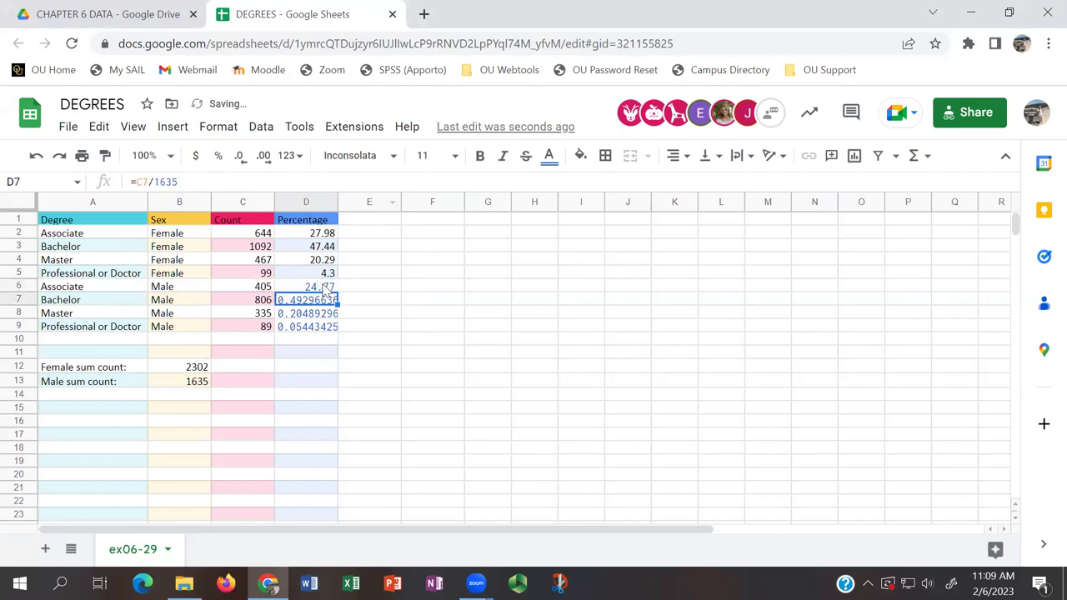
- Fill the rounded percentage formula from D6 down through D9 for the remaining male degree rows
left_click(332, 286)
left_click_drag(336, 329, 336, 328)
left_click(425, 328)
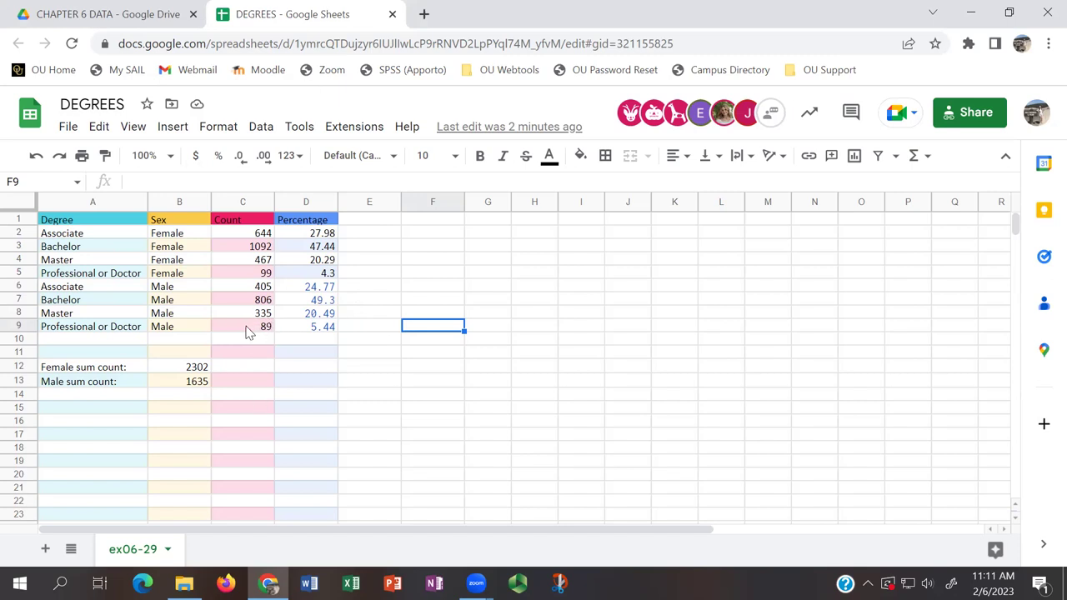
left_click(246, 330)
left_click(259, 299)
left_click(259, 288)
left_click(260, 273)
left_click(263, 290)
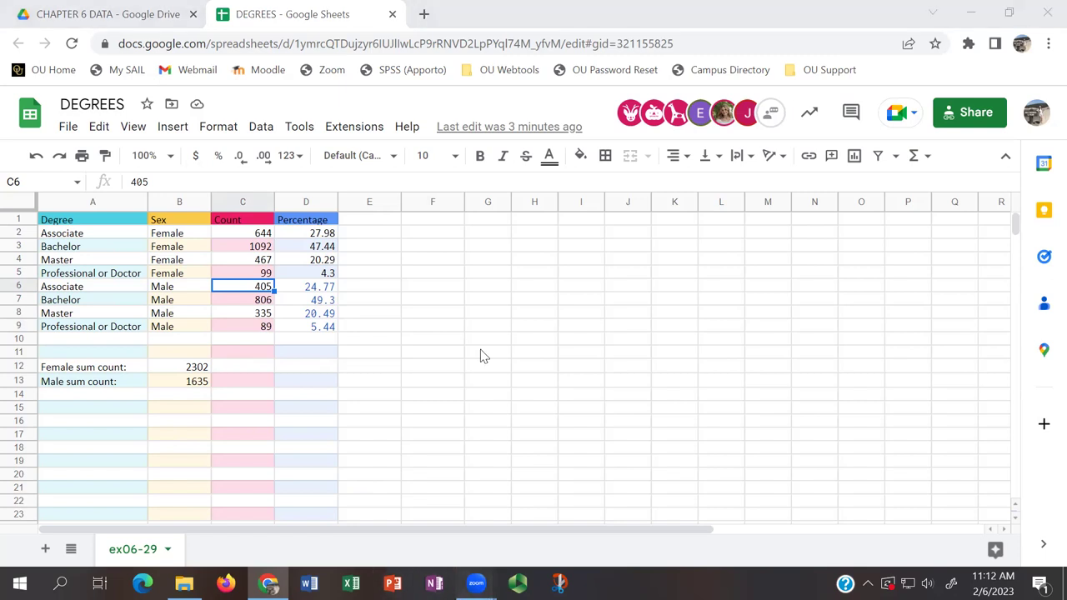
mouse_move(476, 583)
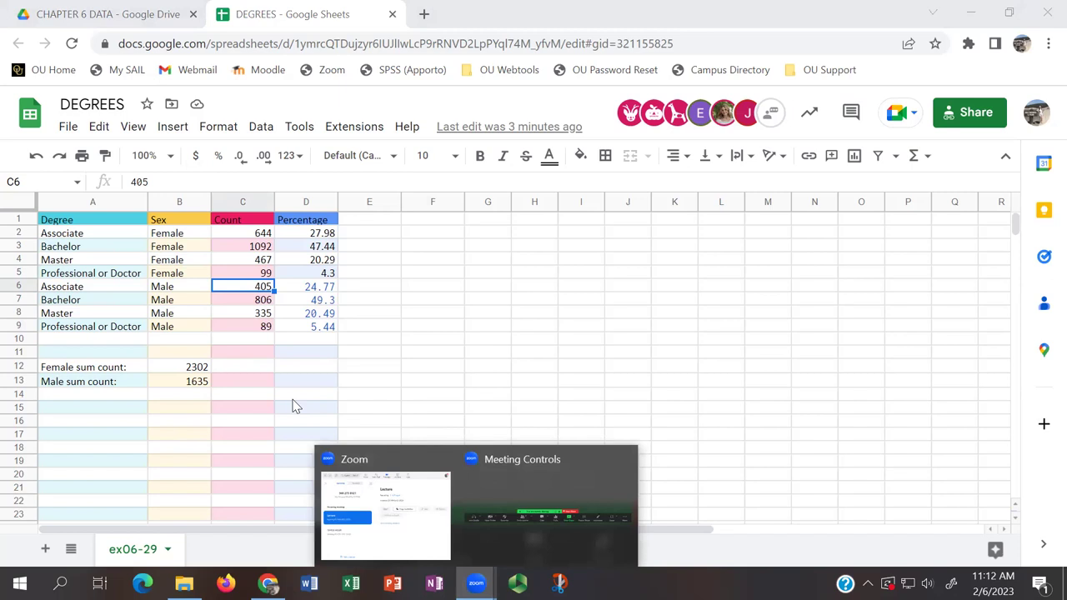
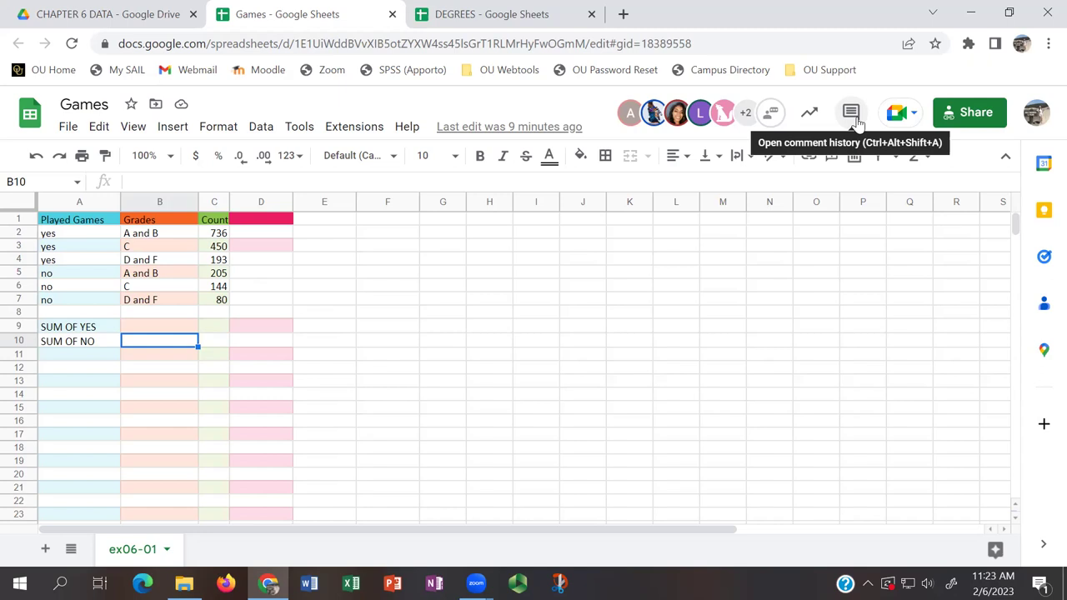
- Total the three "yes" counts in B9, beside SUM OF YES, with a SUM of C2:C4
left_click(257, 233)
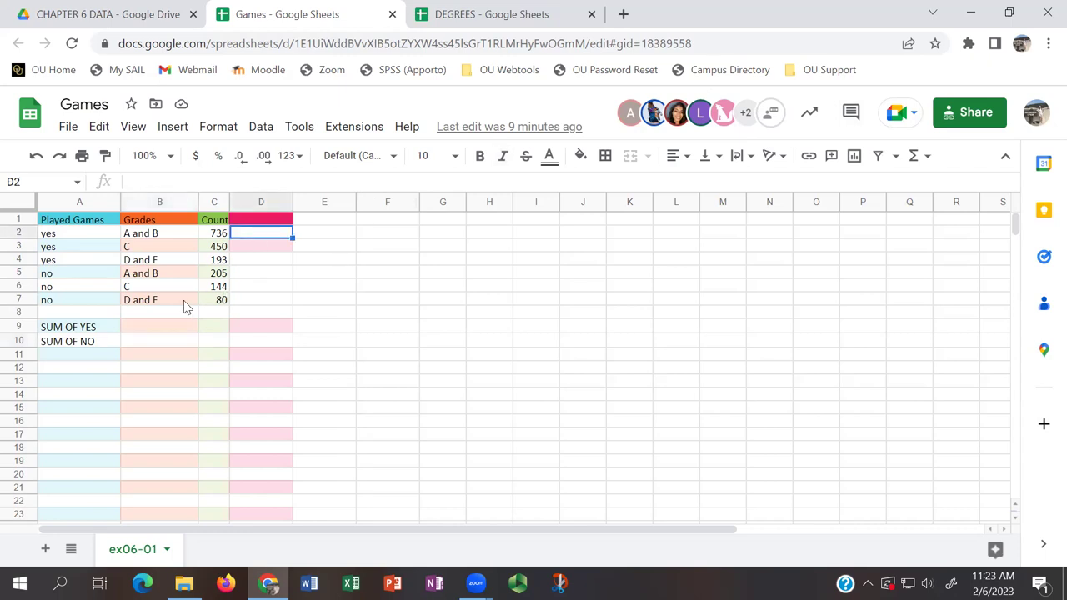
left_click(159, 326)
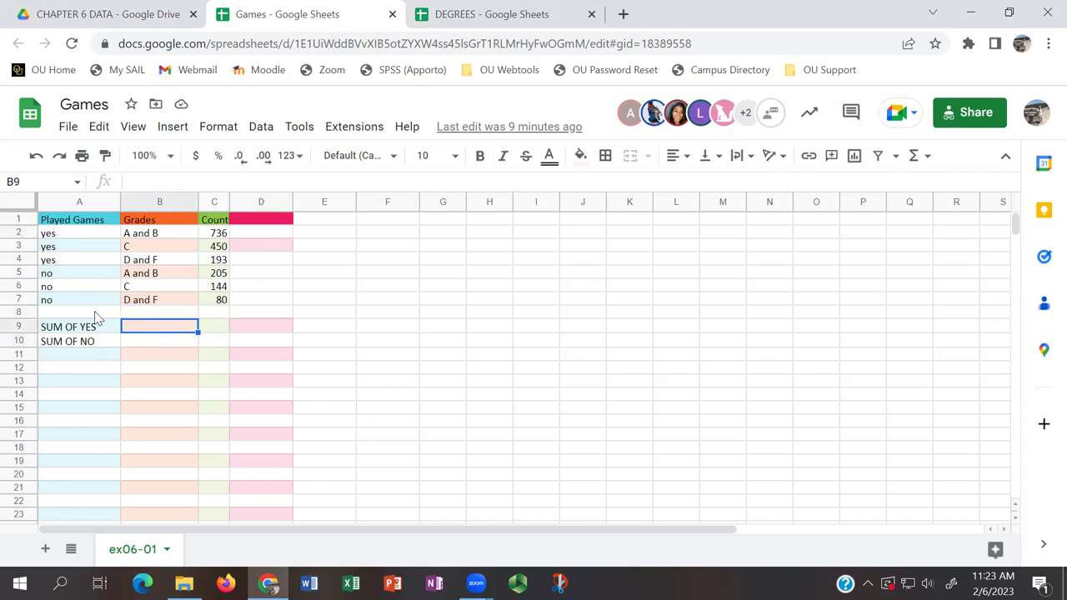
type("=SUM(")
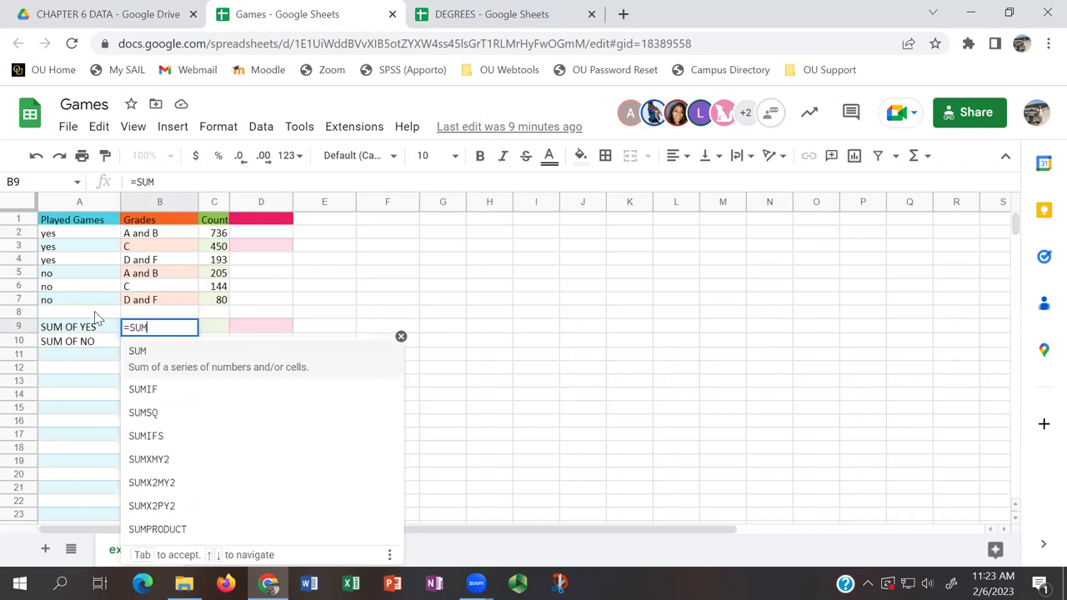
left_click(210, 236)
left_click_drag(208, 247, 213, 263)
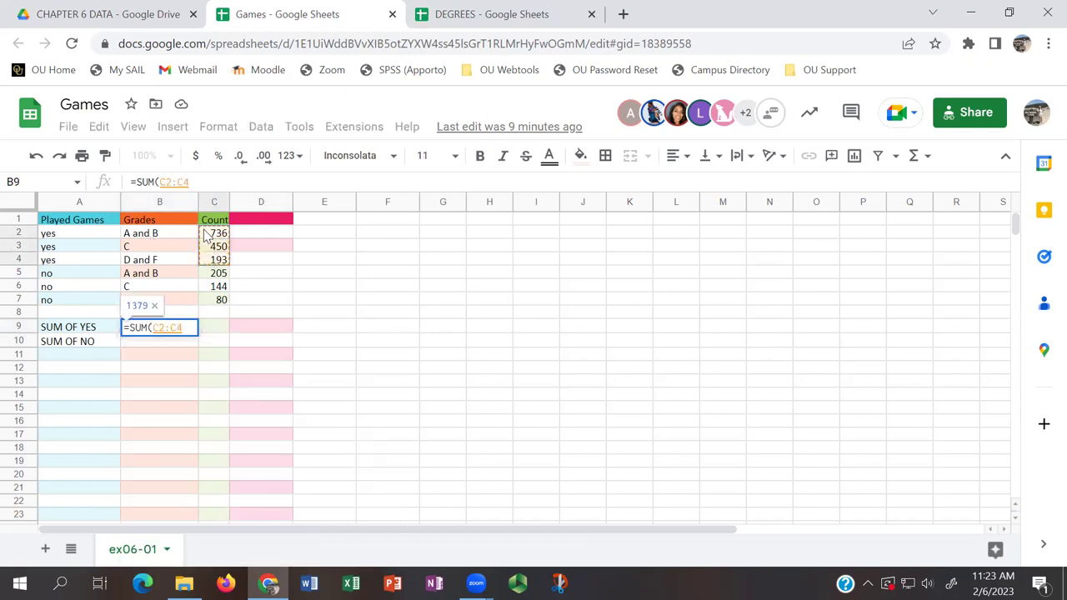
key("Return")
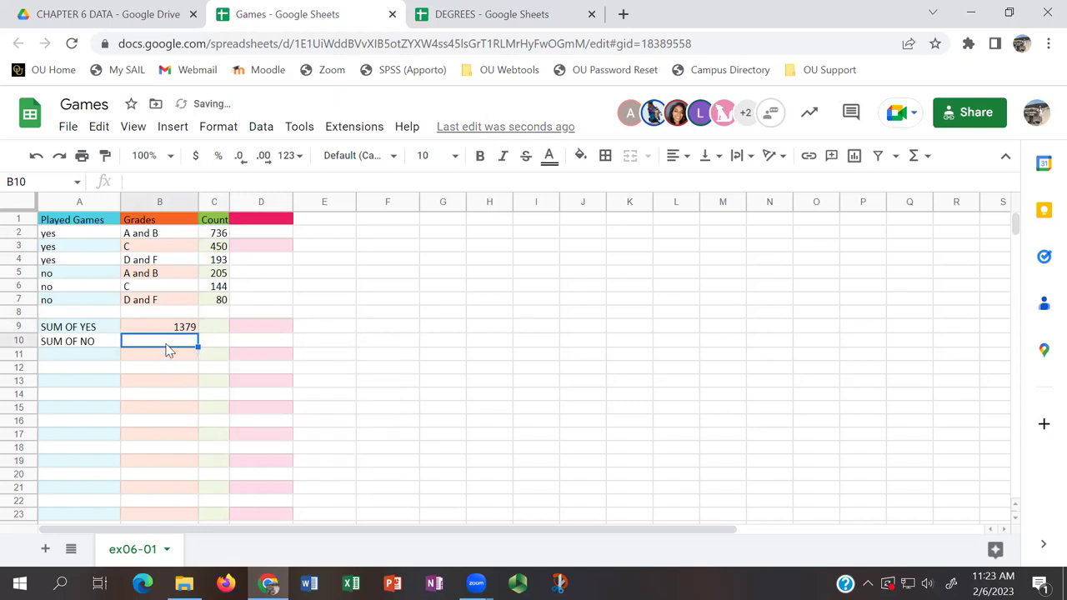
- Total the three "no" counts in B10, beside SUM OF NO, with a SUM of C5:C7
type("=SUM")
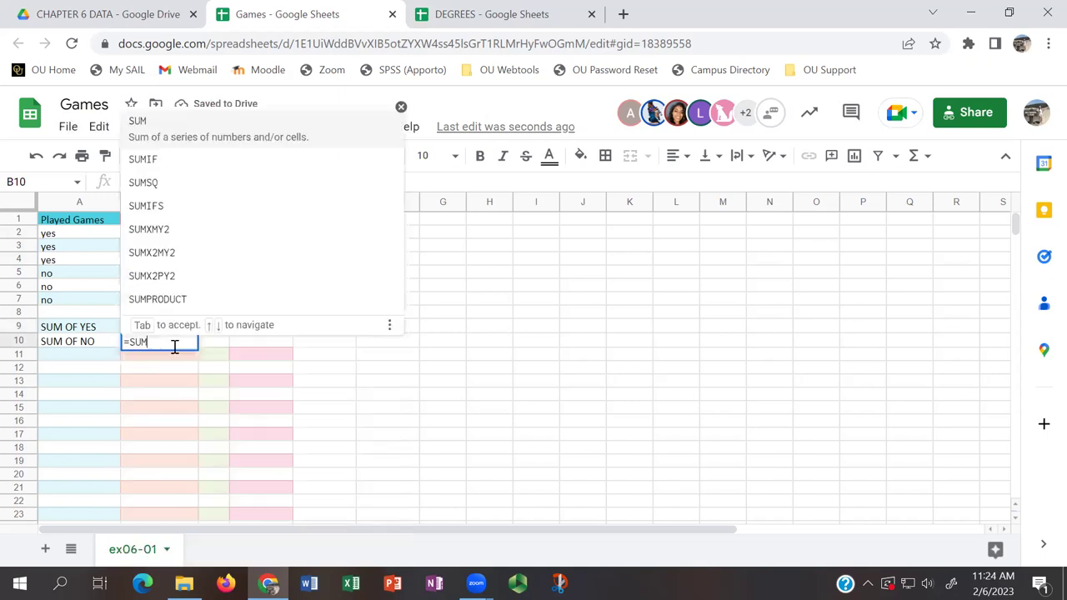
type("(")
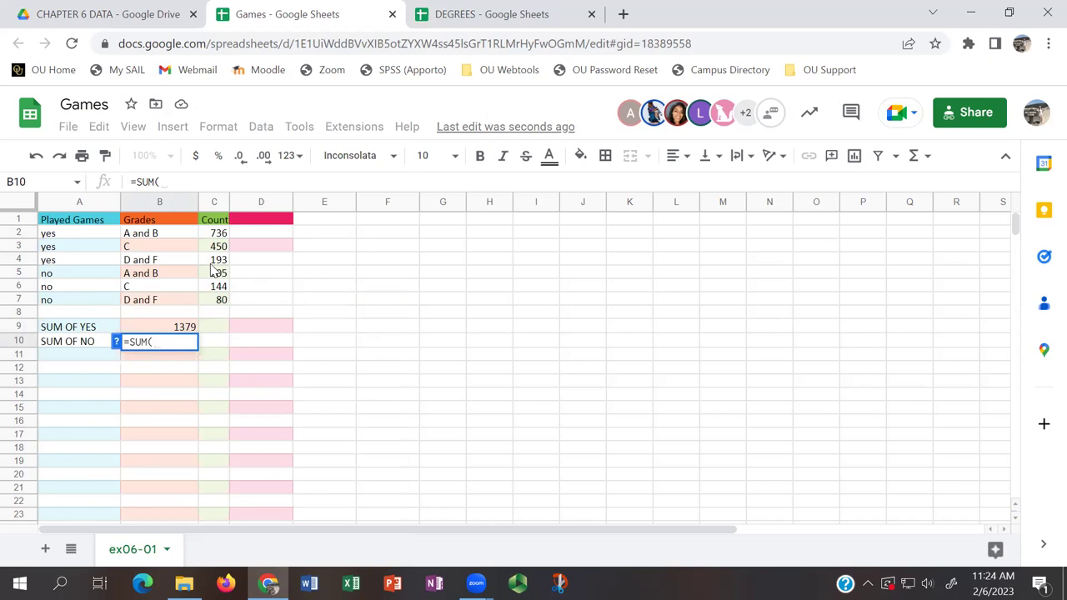
left_click_drag(214, 278, 217, 298)
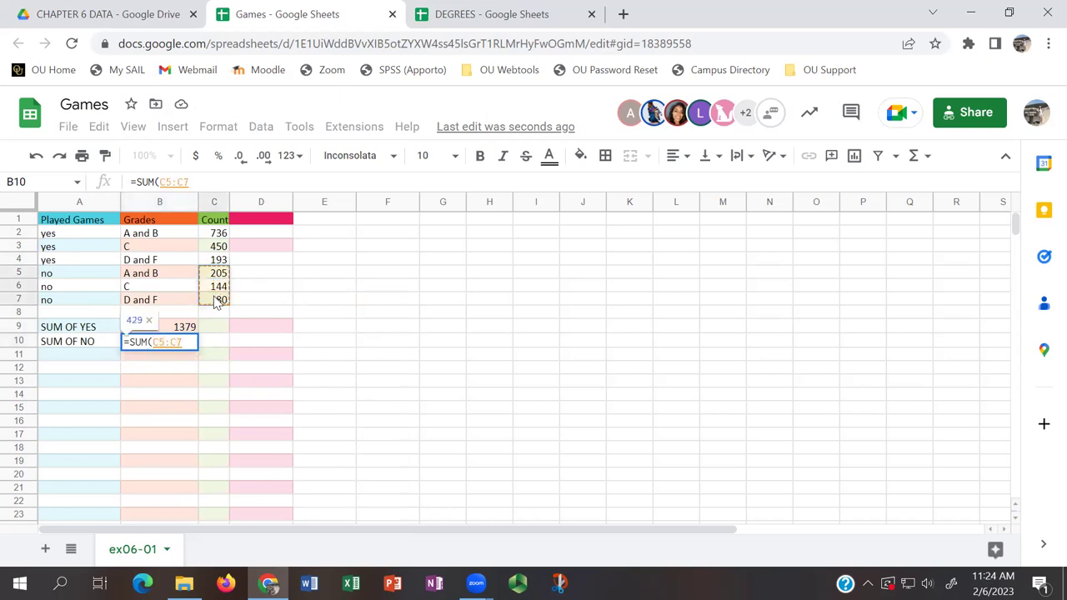
key("Return")
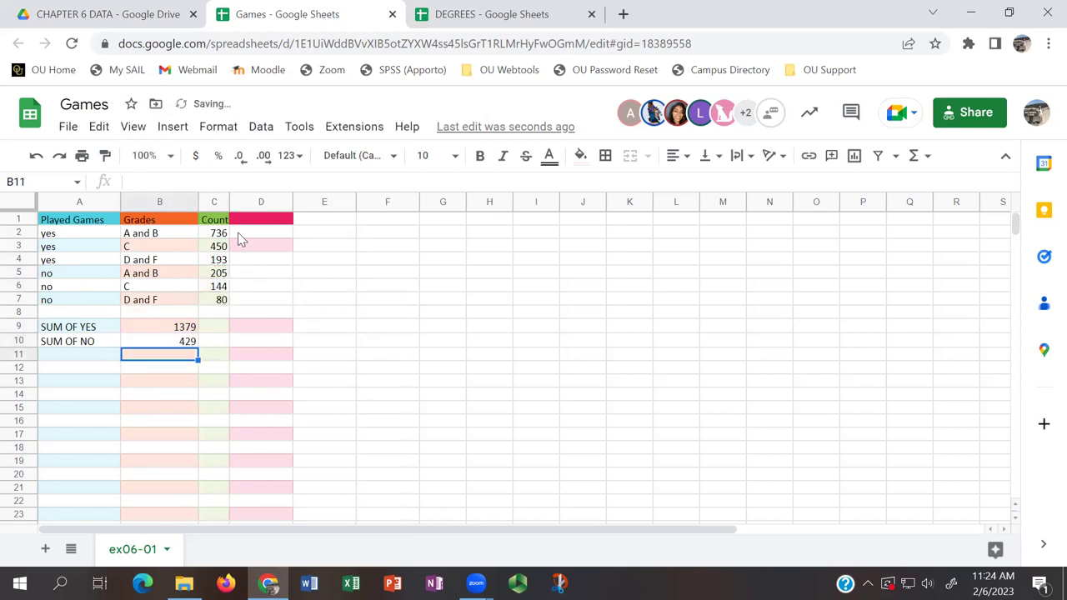
- Enter =C2/1379 in D2 to compute the first "yes" row's share of the yes total
left_click(282, 238)
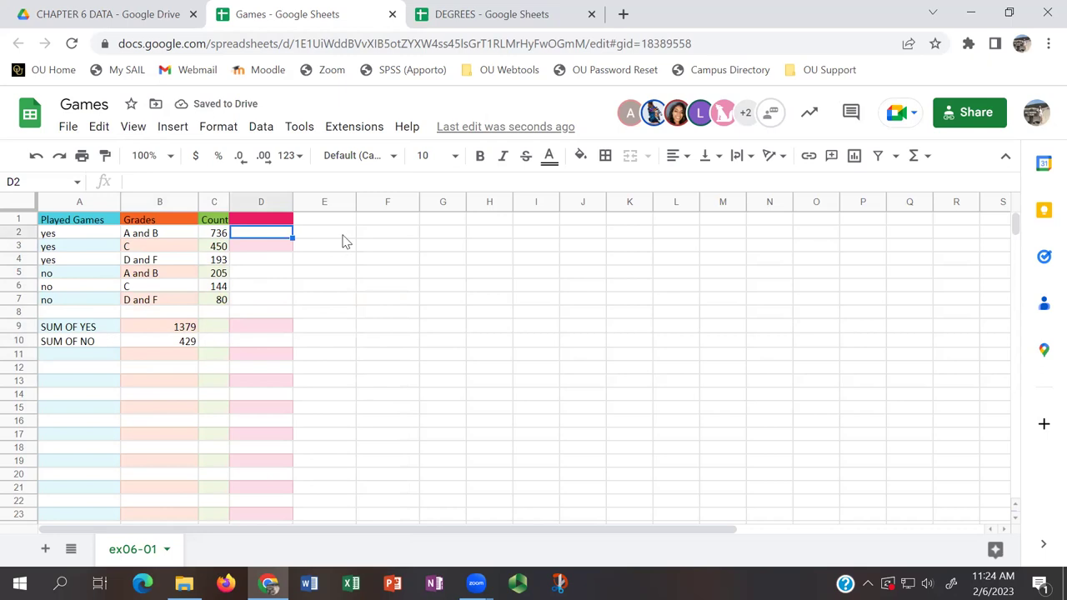
type("=")
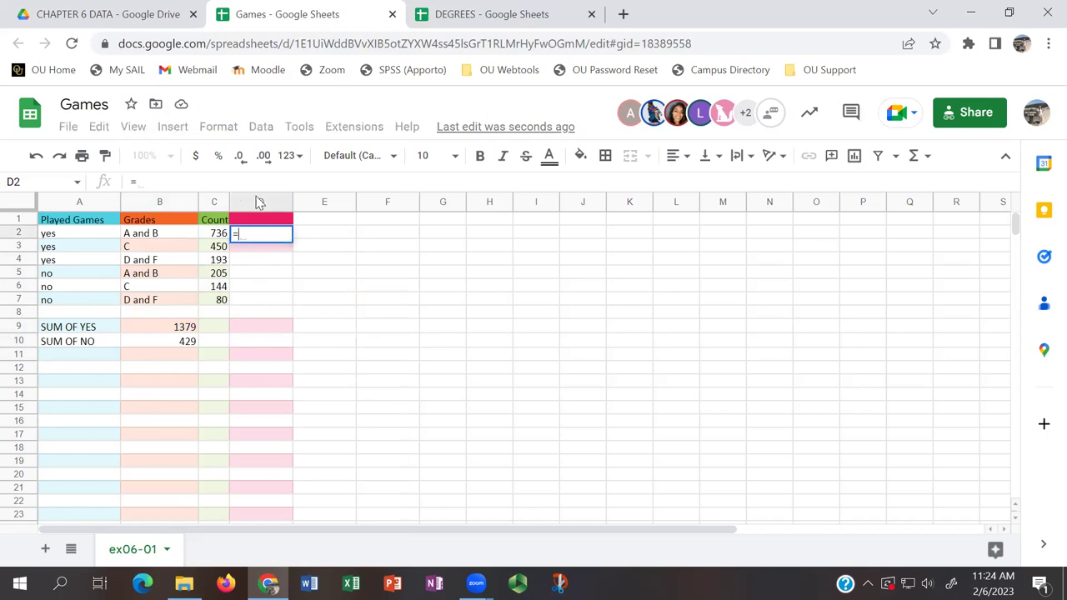
left_click(214, 233)
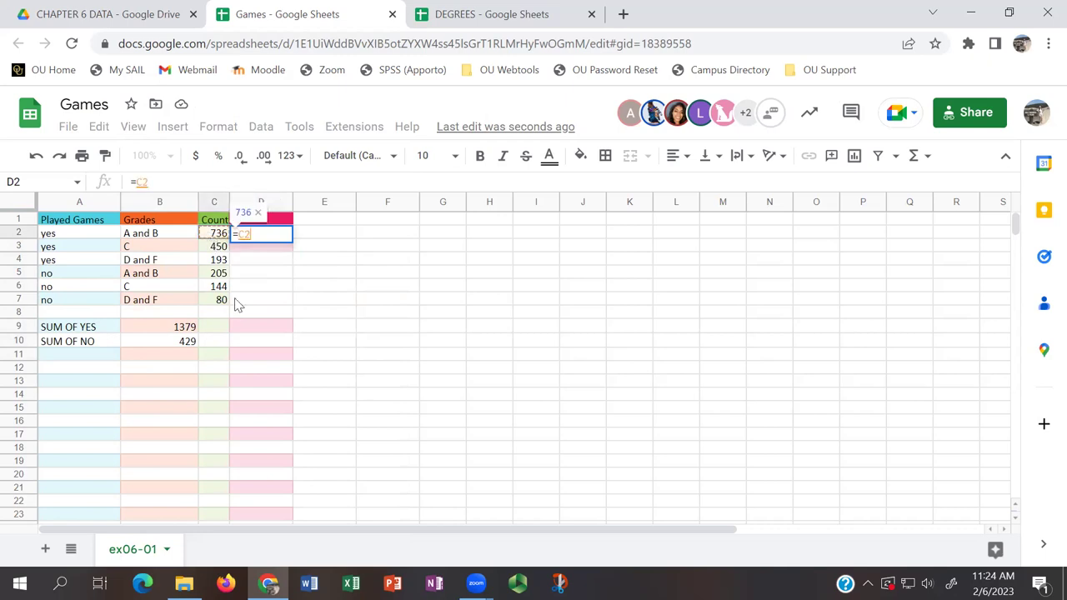
type("/")
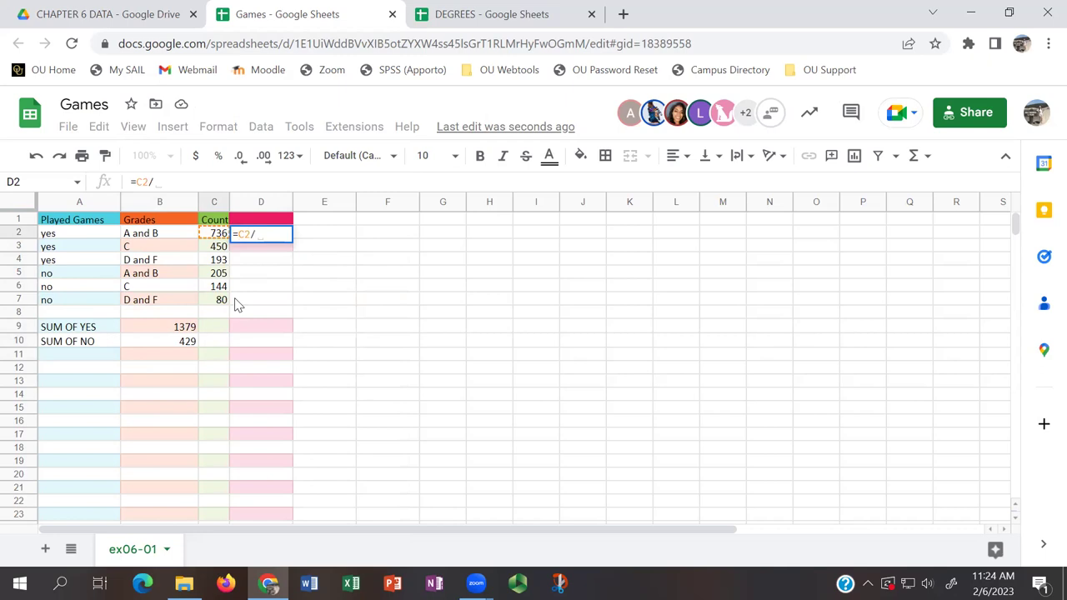
type("1")
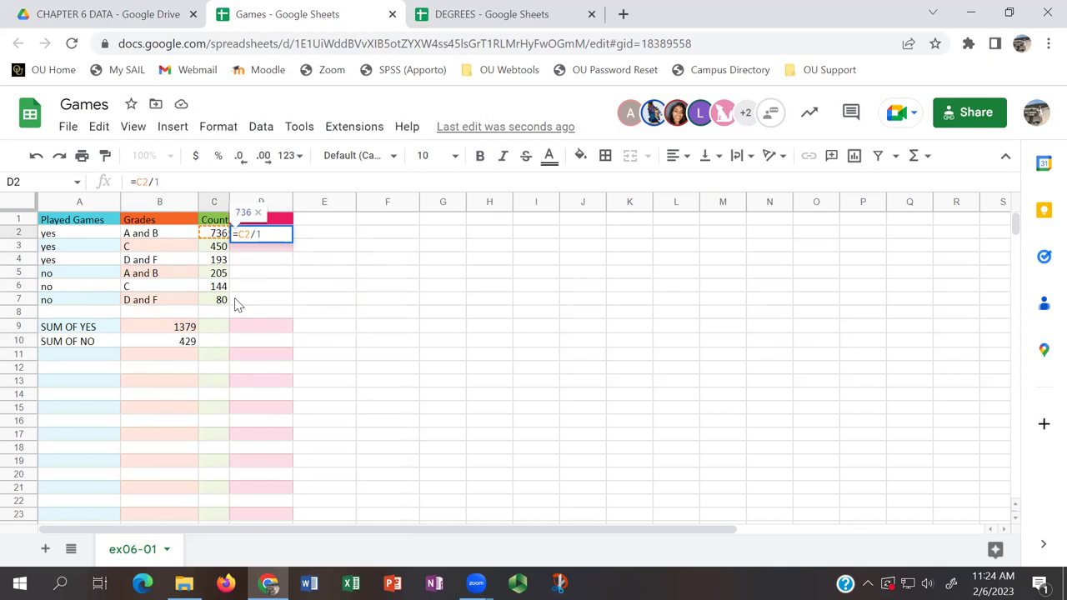
type("3")
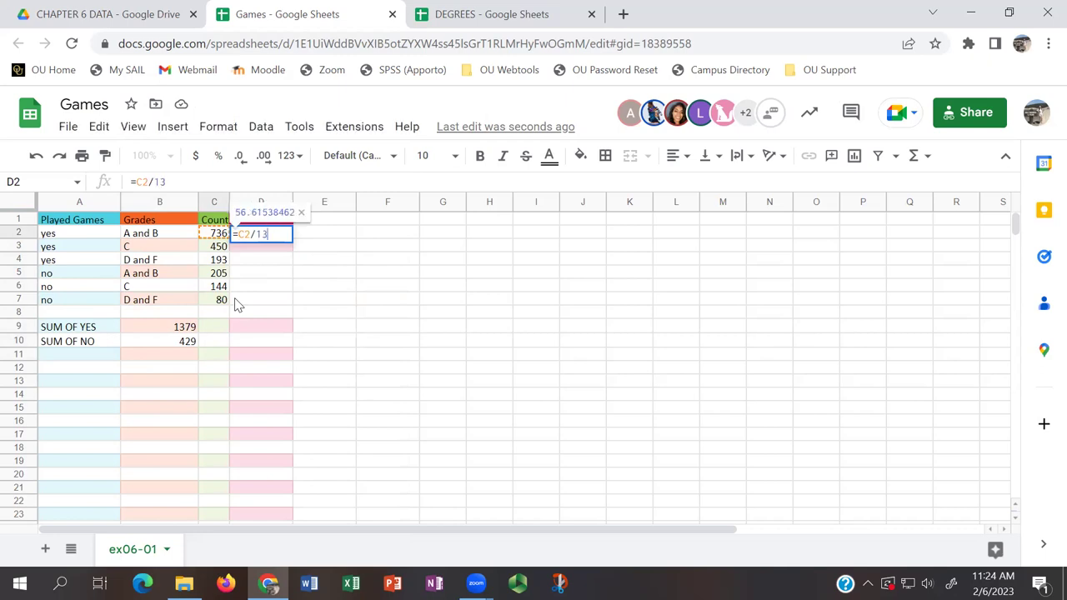
type("79")
key("Return")
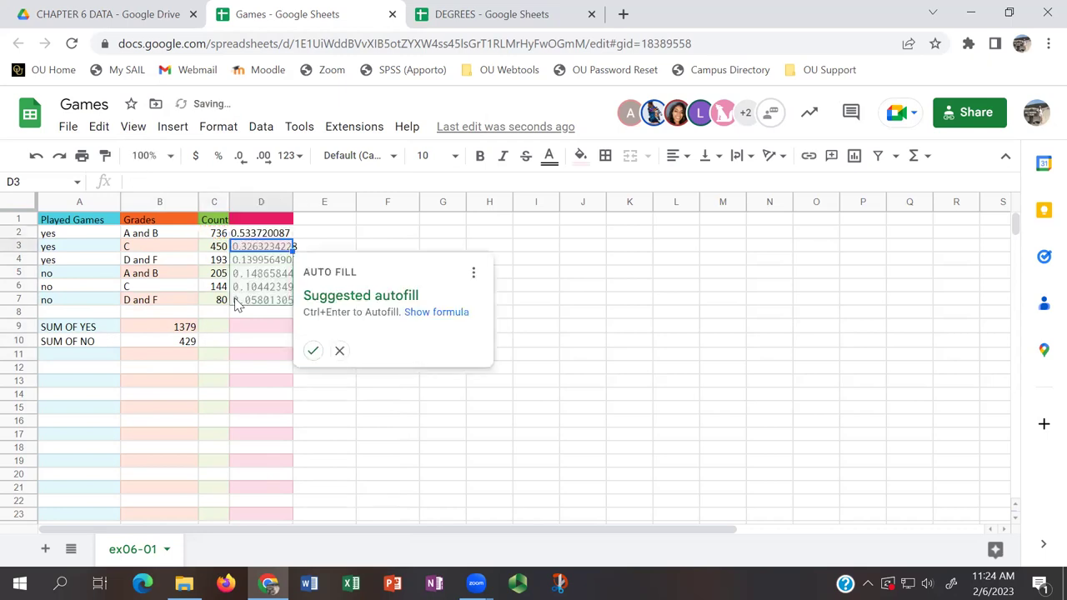
- Decline the suggested autofill and fill D2's formula down through D4 for the "yes" rows only
left_click(337, 351)
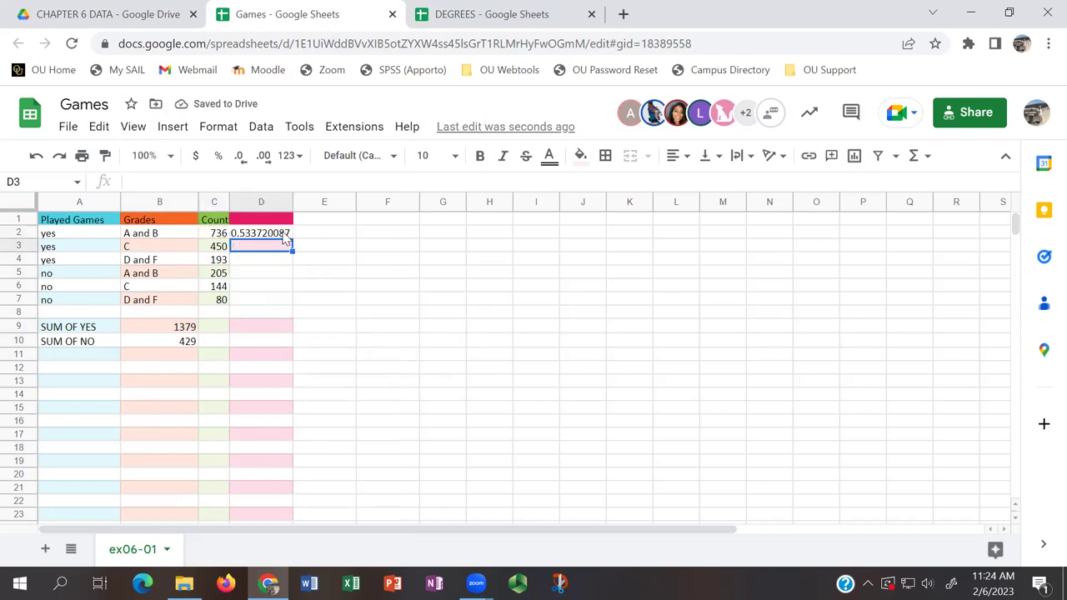
left_click(281, 233)
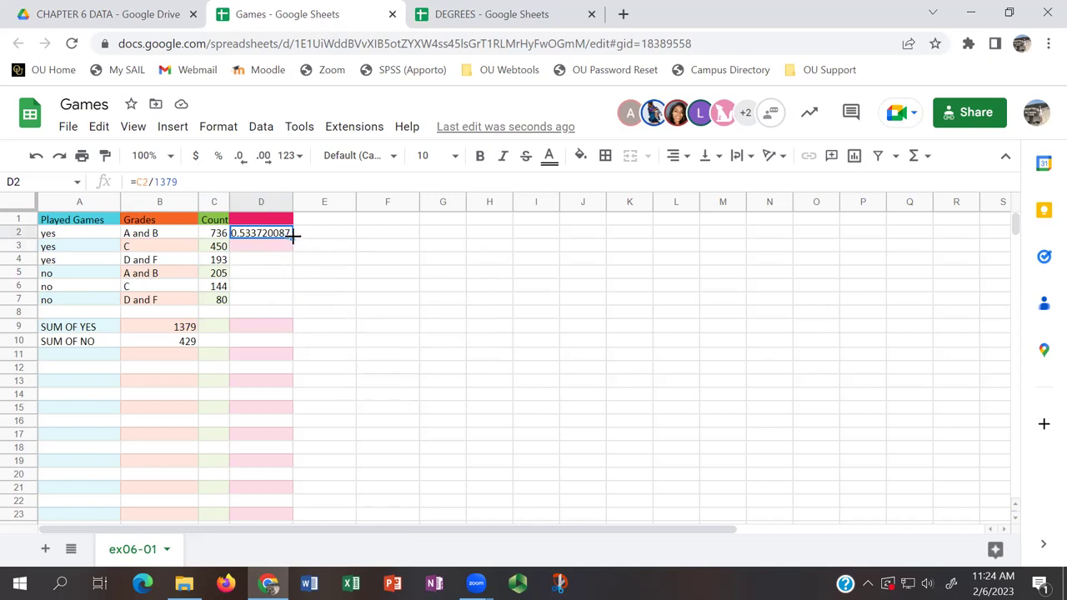
left_click_drag(292, 239, 292, 263)
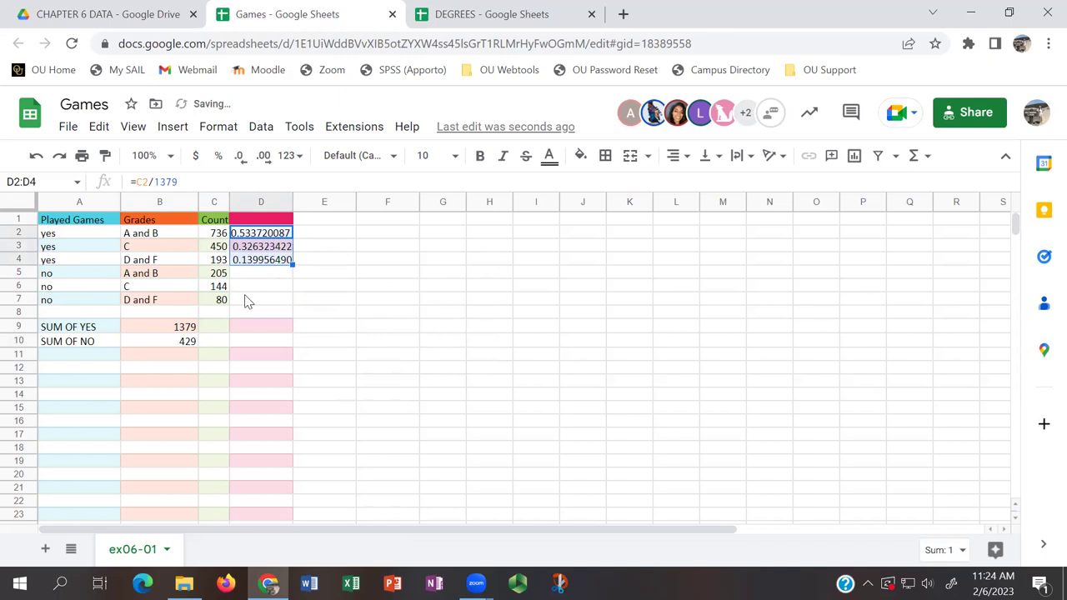
- Convert D2's proportion to a percentage by changing its formula to =(C2/1379)*100
left_click(135, 182)
type("(")
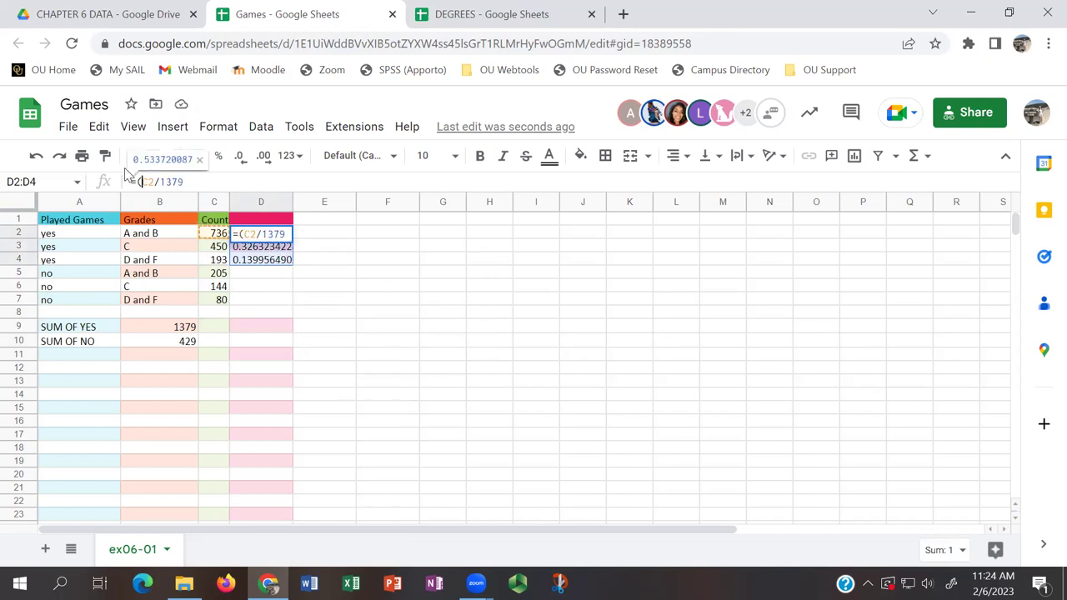
left_click(200, 179)
type(")*100")
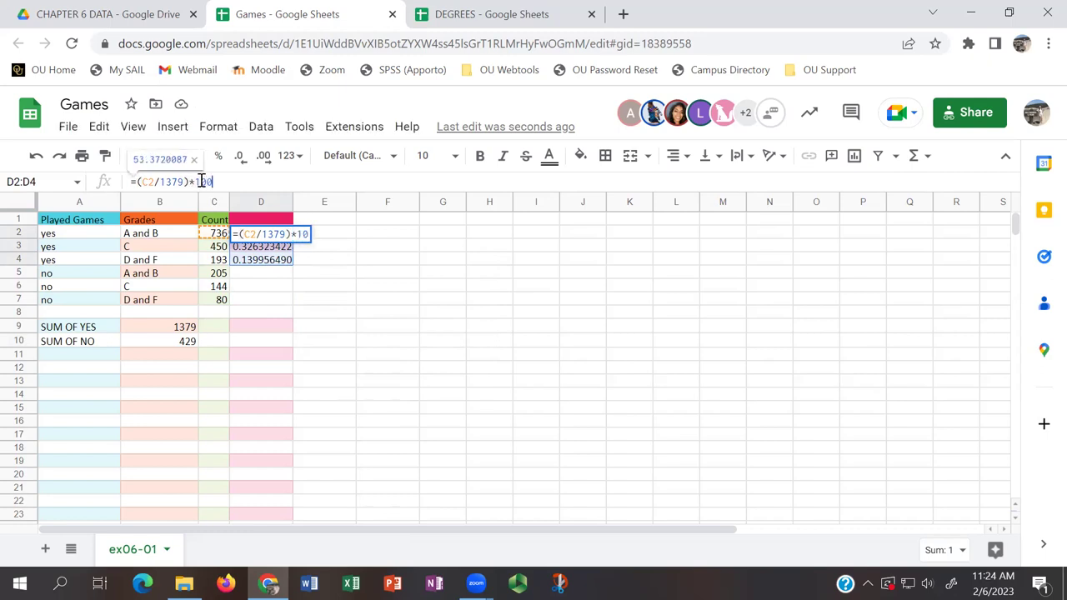
- Round D2's percentage to two decimals with =ROUND((C2/1379)*100,2) and fill the formula down through D4
left_click(141, 182)
type("ROU")
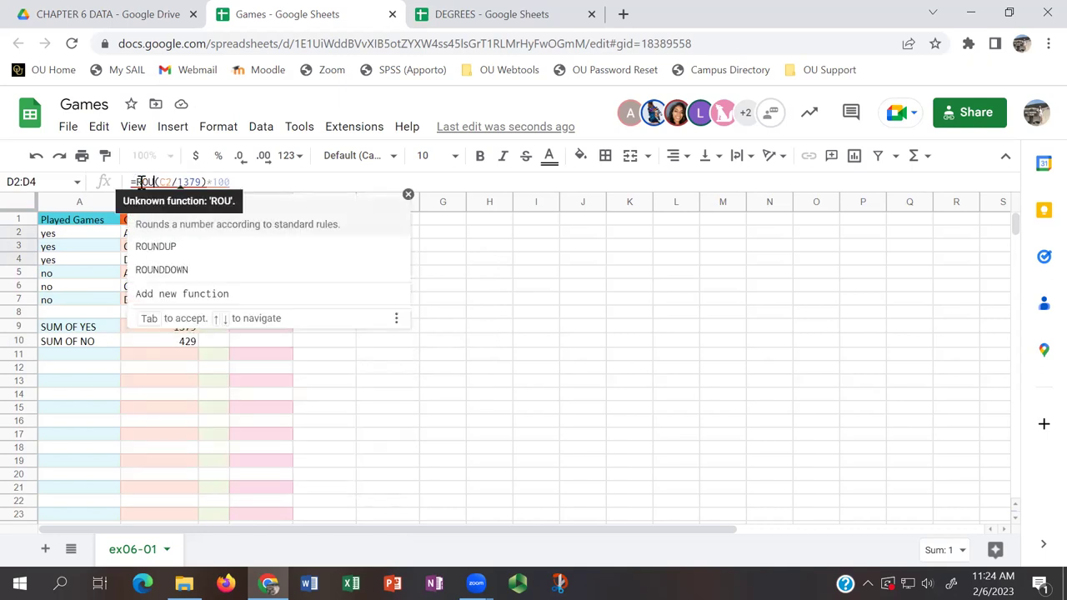
type("ND")
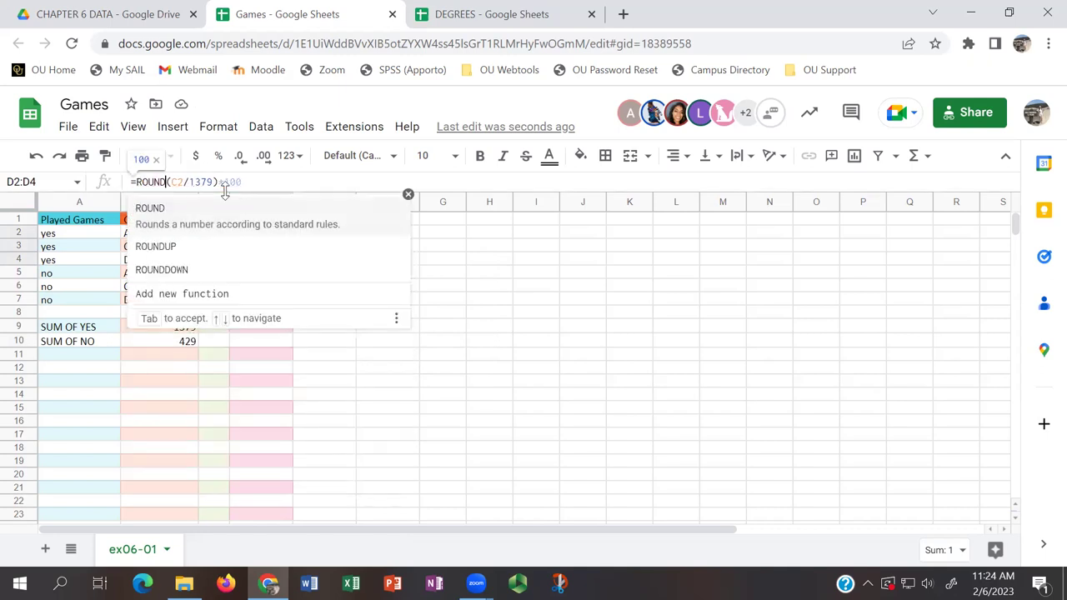
type("(")
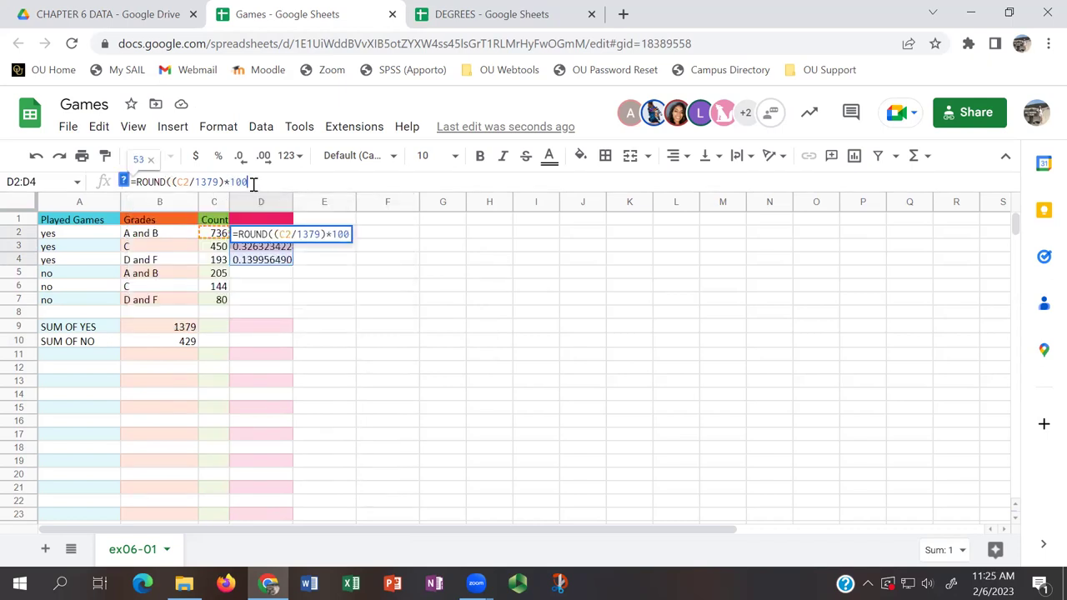
left_click(253, 184)
type(",")
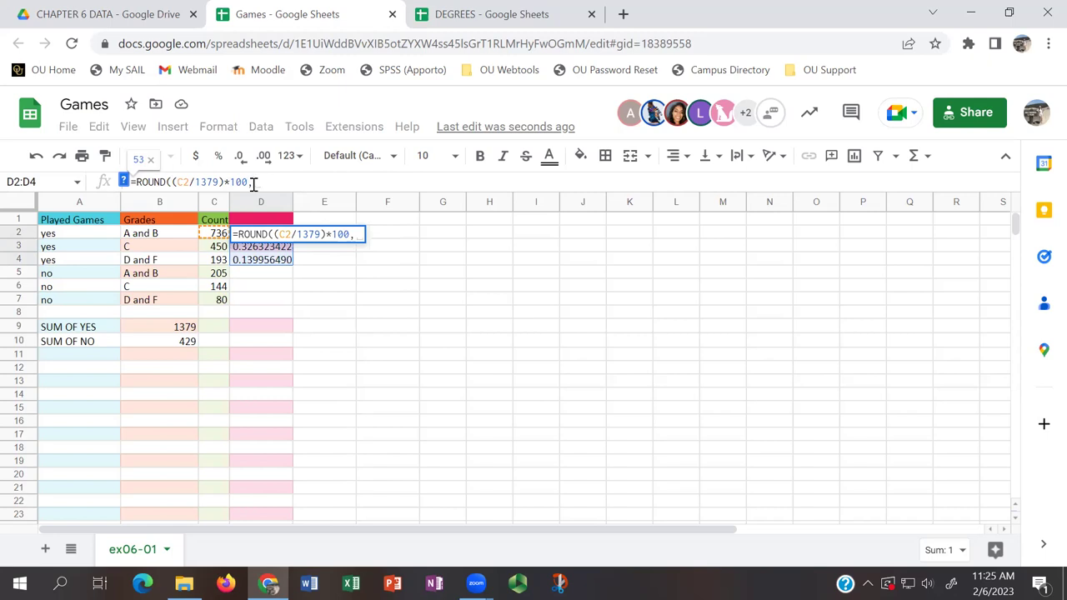
type("2")
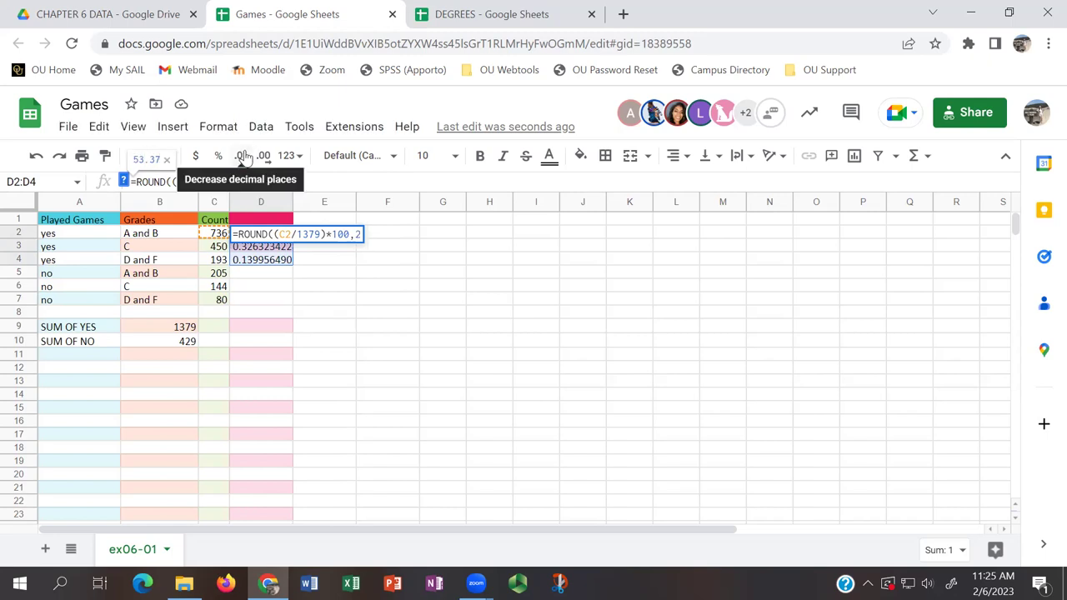
type(")")
key("Return")
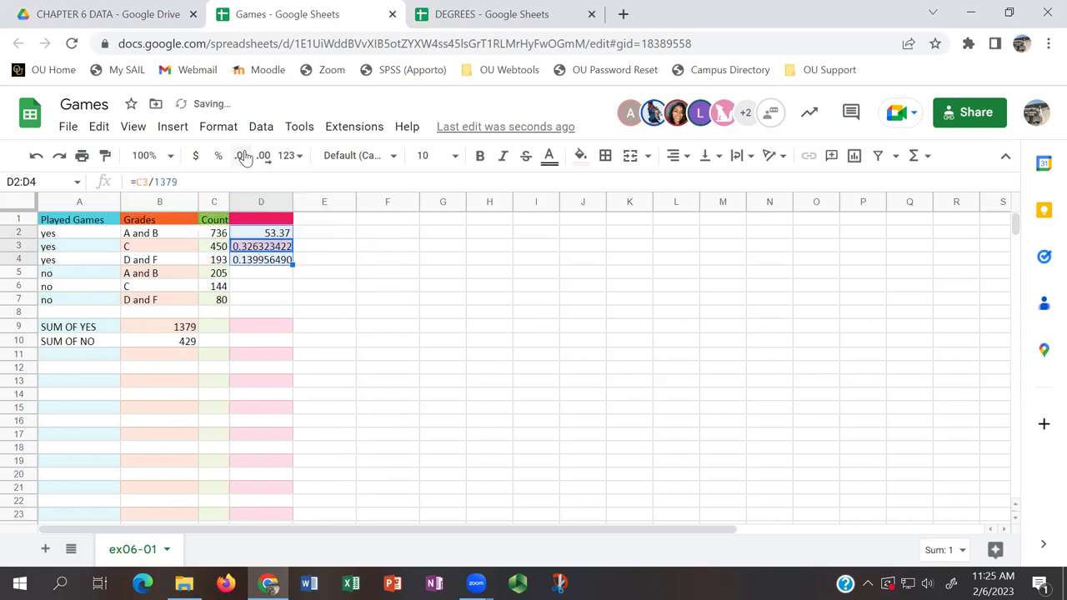
left_click(283, 236)
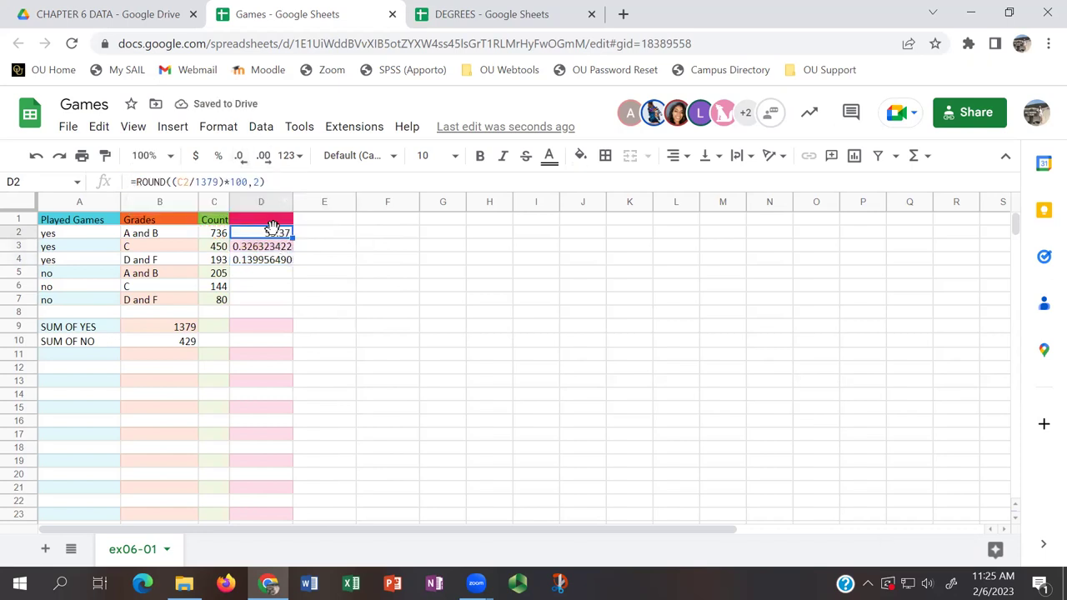
left_click_drag(291, 239, 287, 260)
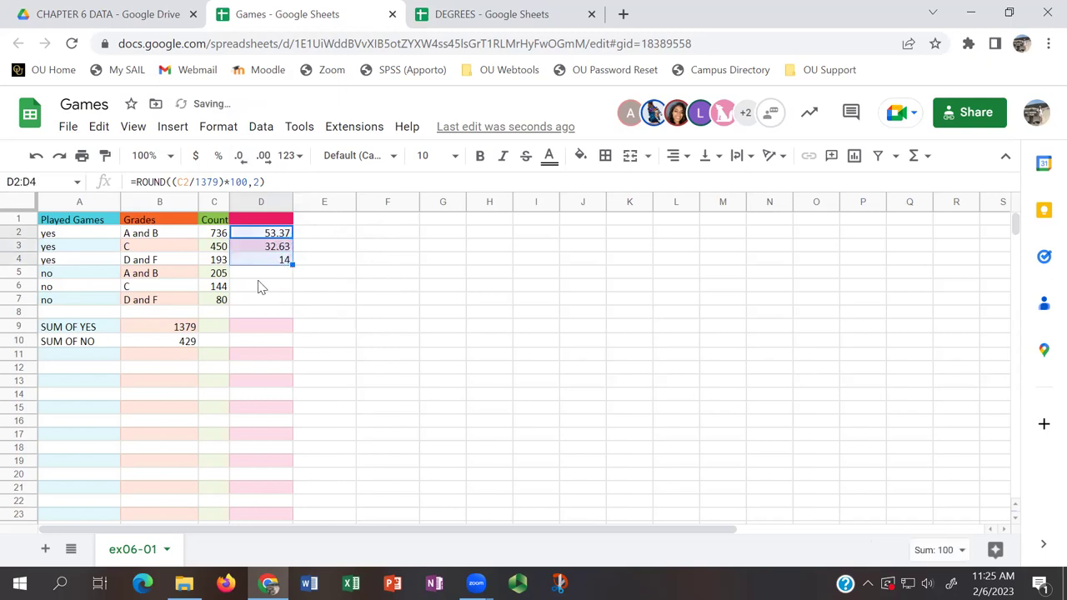
- Start the first "no" row's percentage in D5 by accepting the suggested formula =ROUND((C5/1379)*100,2)
left_click(261, 274)
type("=")
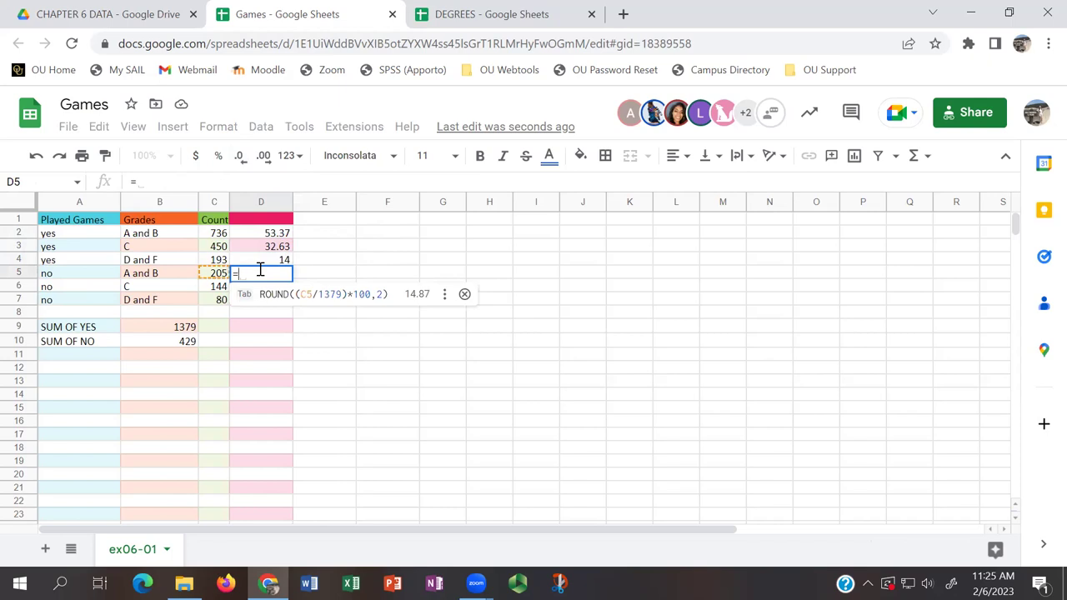
type("RIUND")
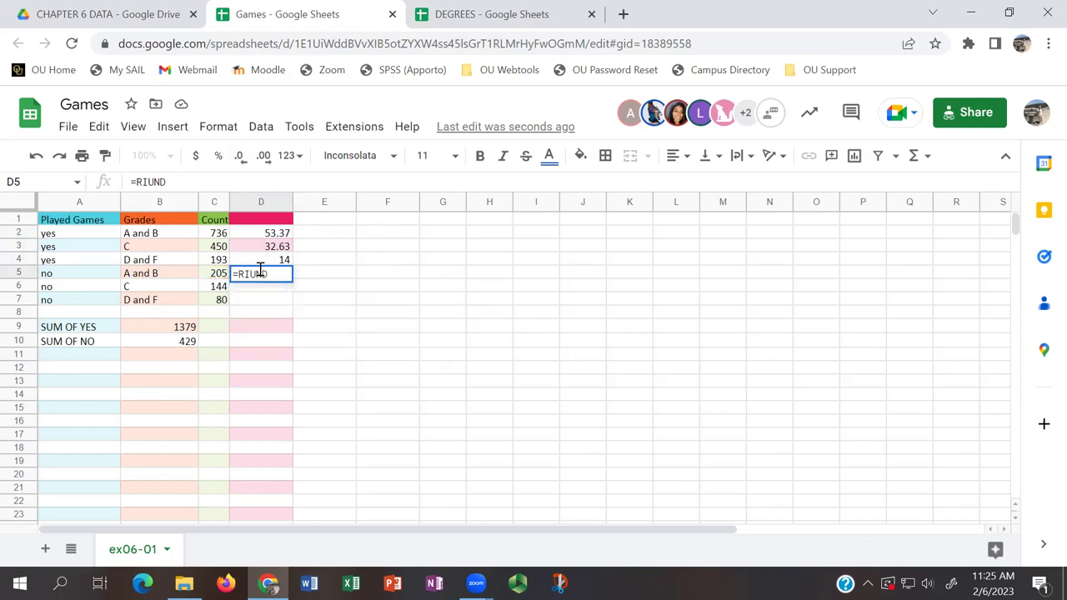
key("BackSpace")
key("BackSpace")
key("BackSpace")
key("BackSpace")
type("OUND")
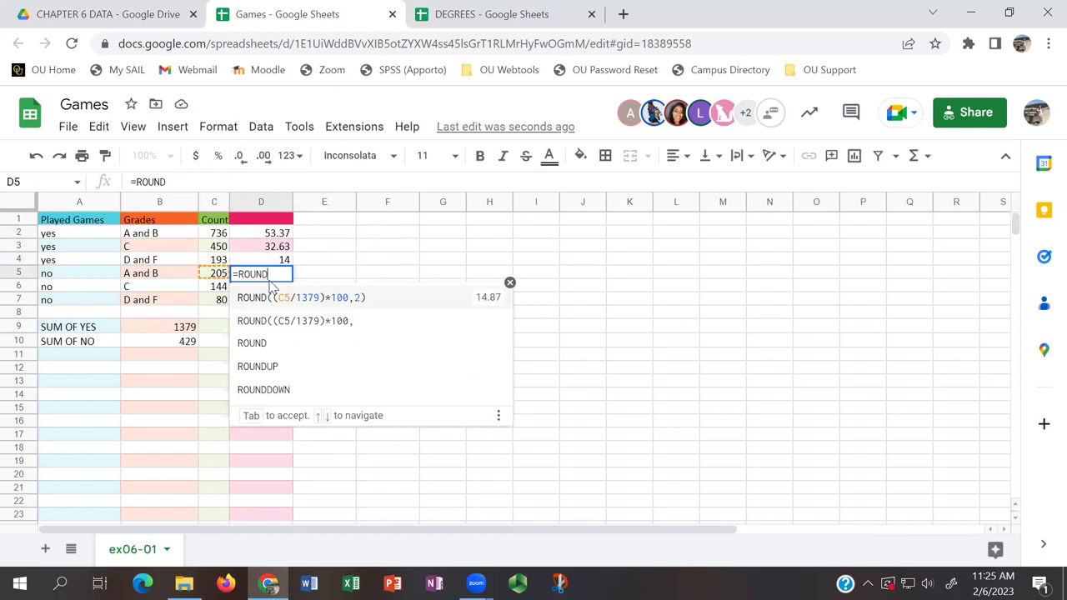
left_click(273, 302)
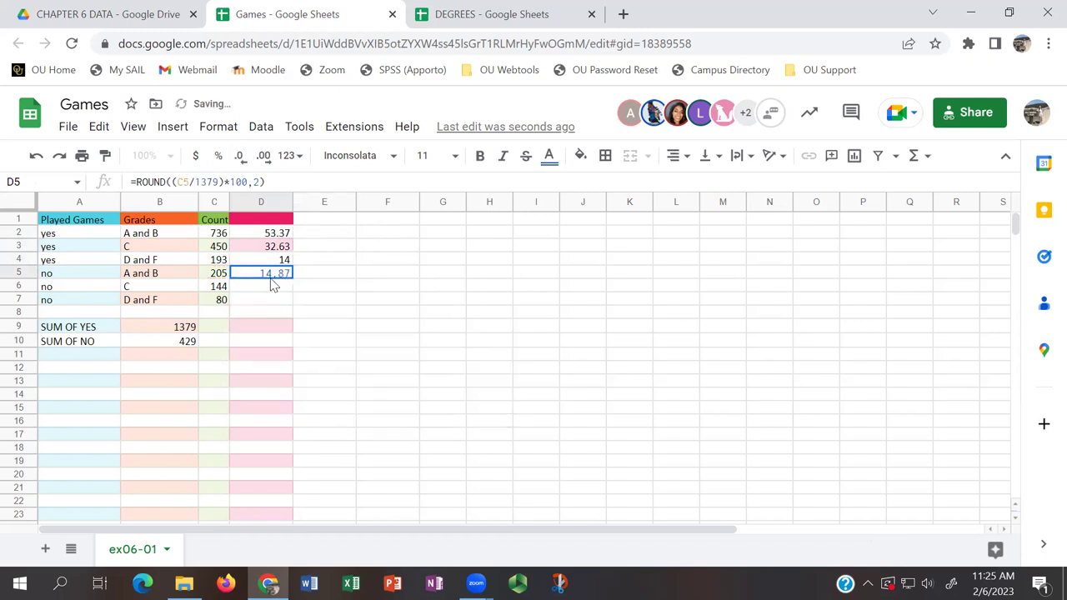
- Change the divisor in D5 to the "no" total, making the formula =ROUND((C5/429)*100,2)
left_click(214, 182)
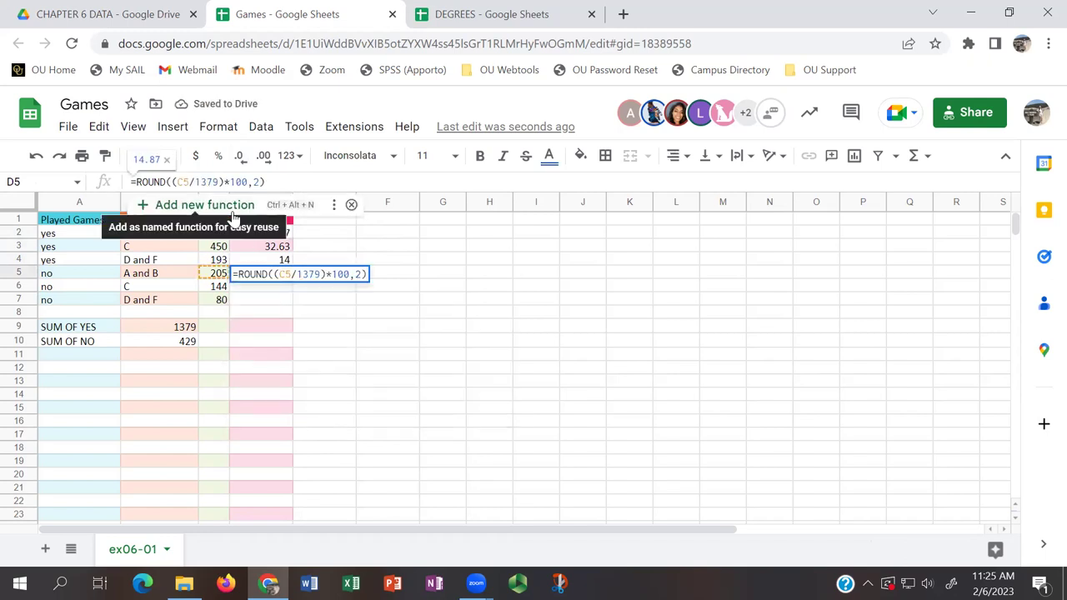
key("Delete")
key("BackSpace")
key("BackSpace")
key("BackSpace")
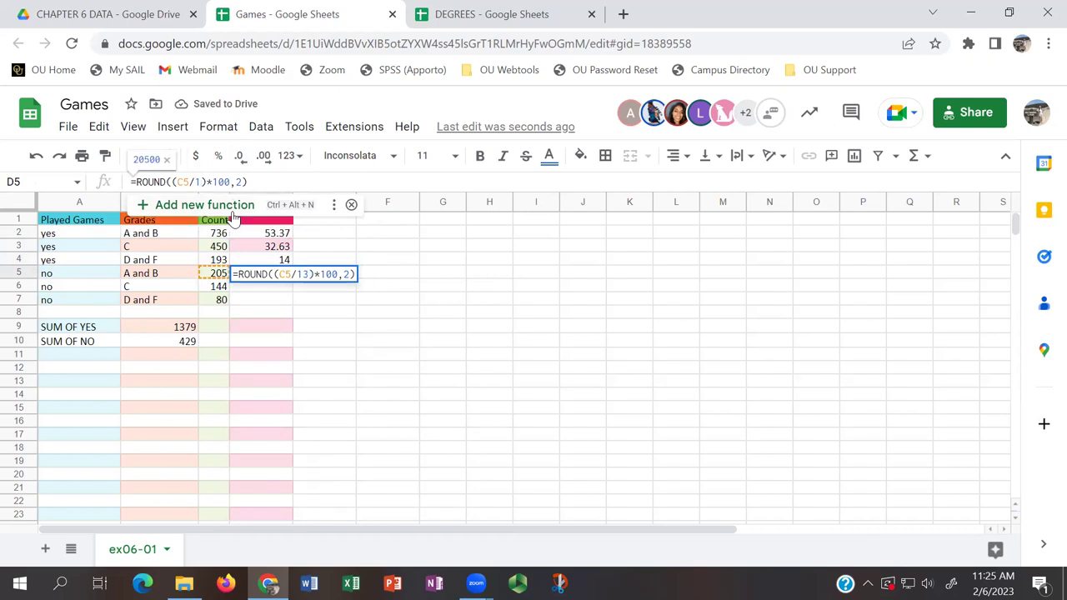
type("428")
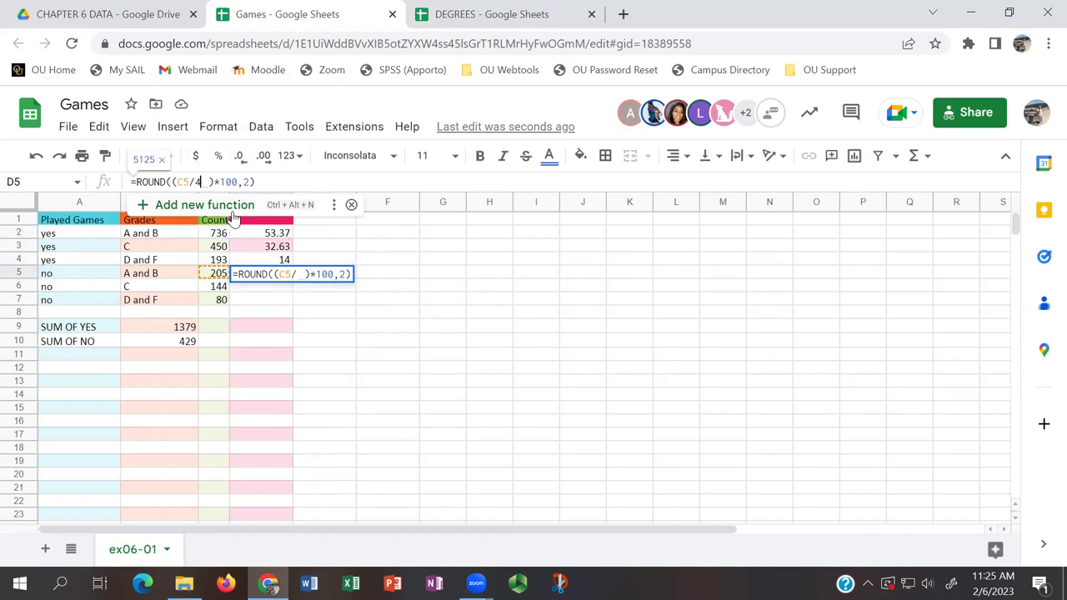
key("BackSpace")
type("9")
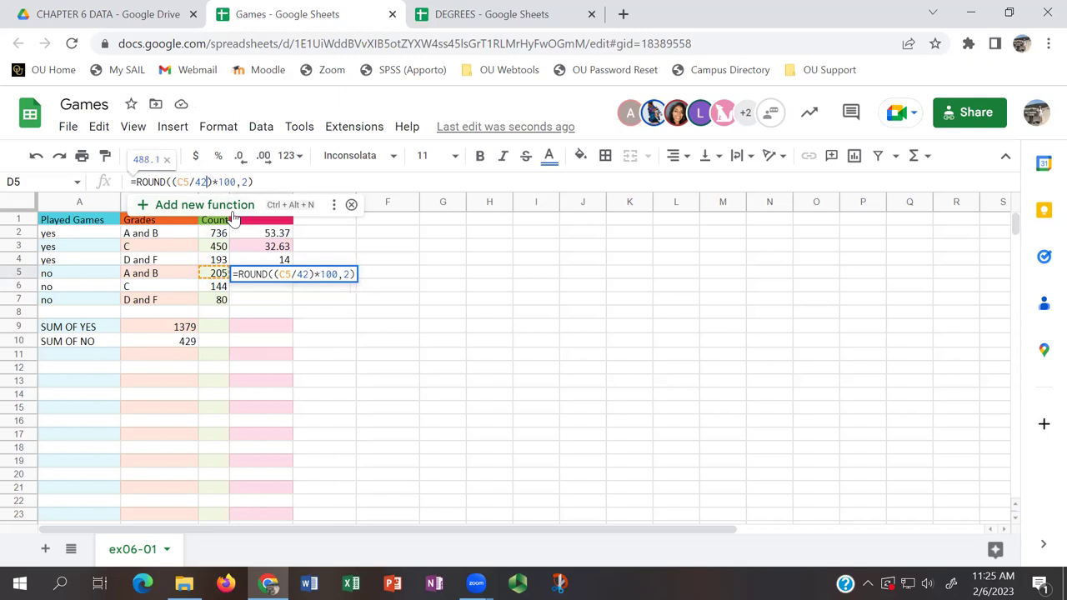
key("Return")
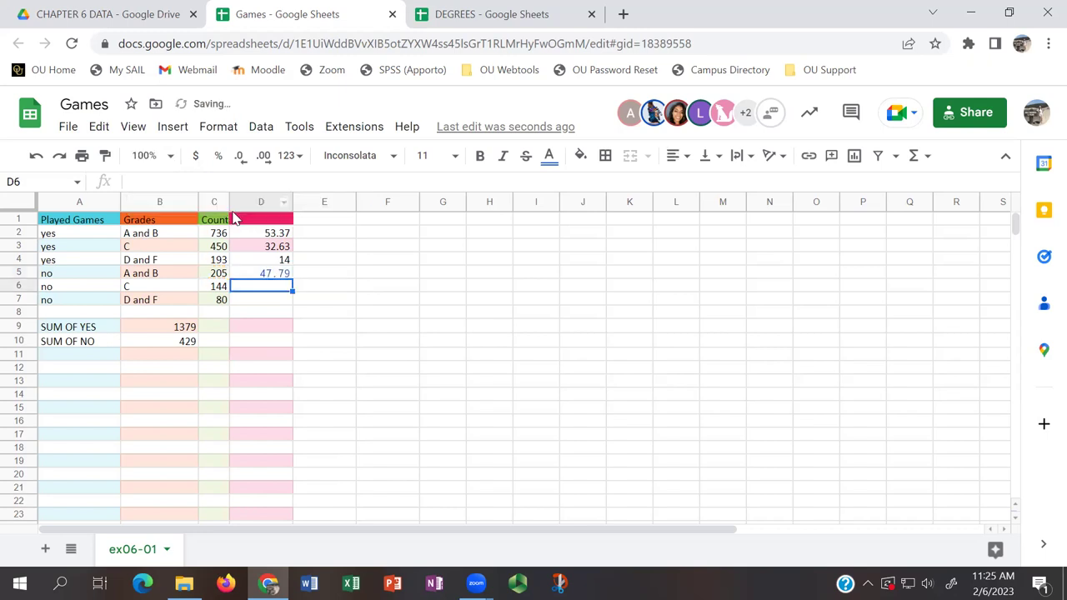
- Fill D5's rounded percentage formula down through D7 for the remaining "no" rows
left_click(246, 274)
left_click_drag(292, 275, 294, 302)
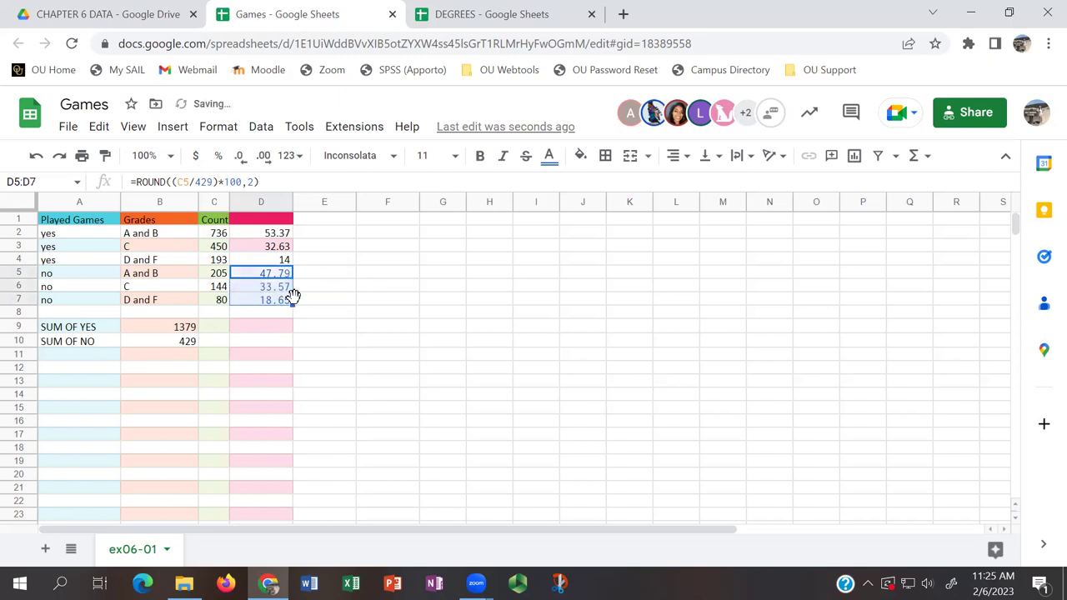
left_click(325, 359)
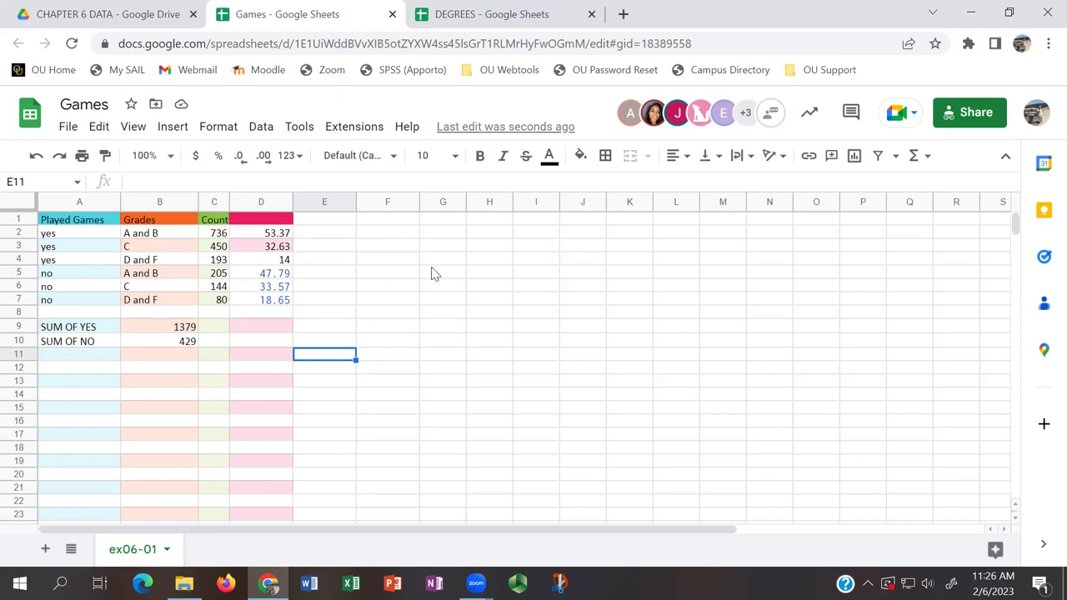
left_click(325, 328)
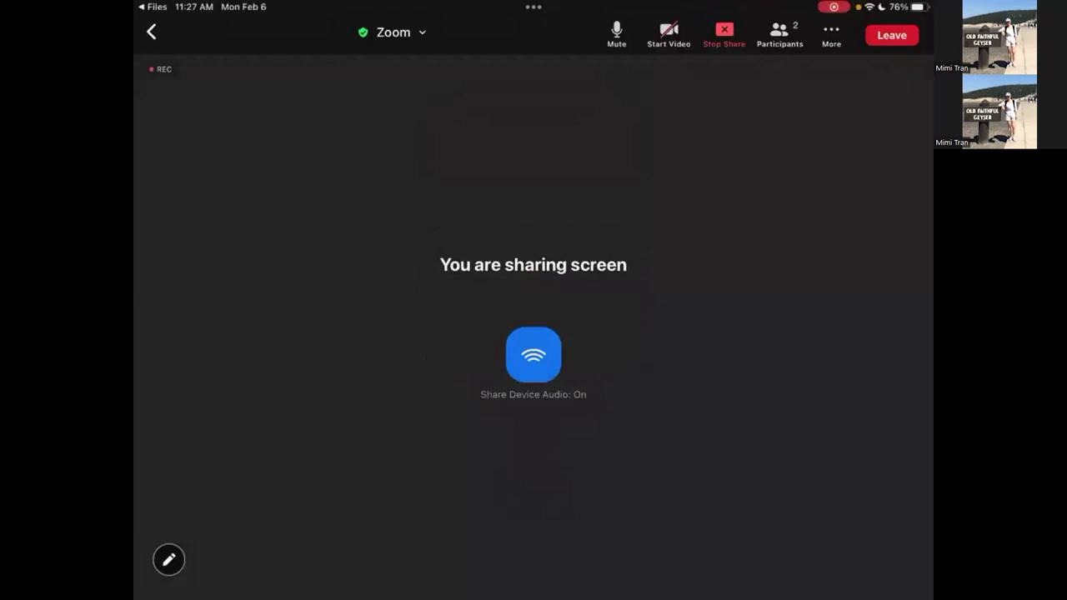
- Switch to the CHAPTER_6 2 slides and bring up the Video Gaming and Grades exercise with its blank answer space
key("super+h")
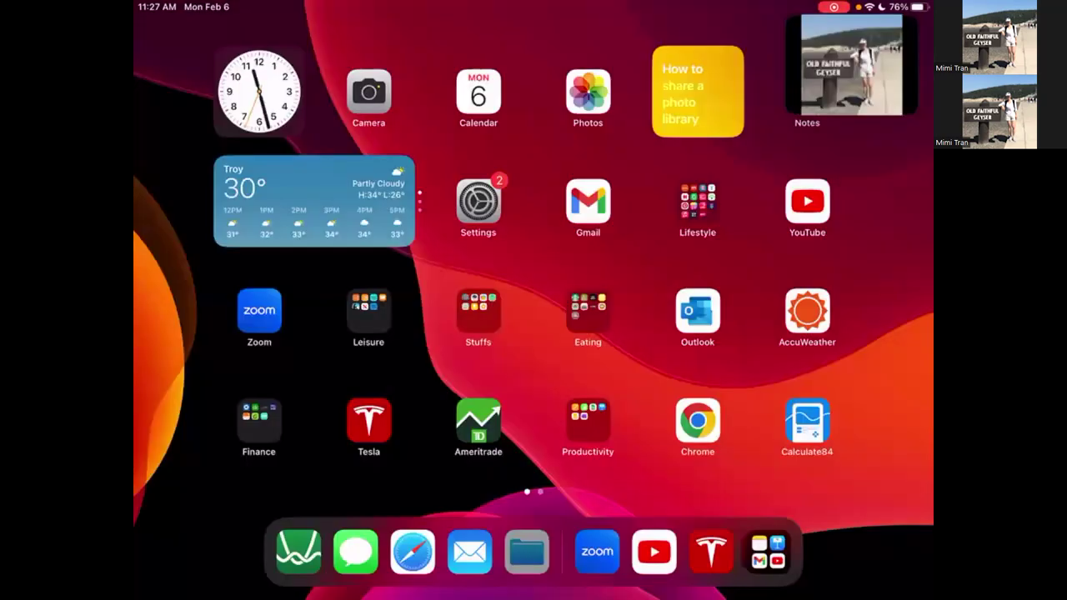
key("super+Tab")
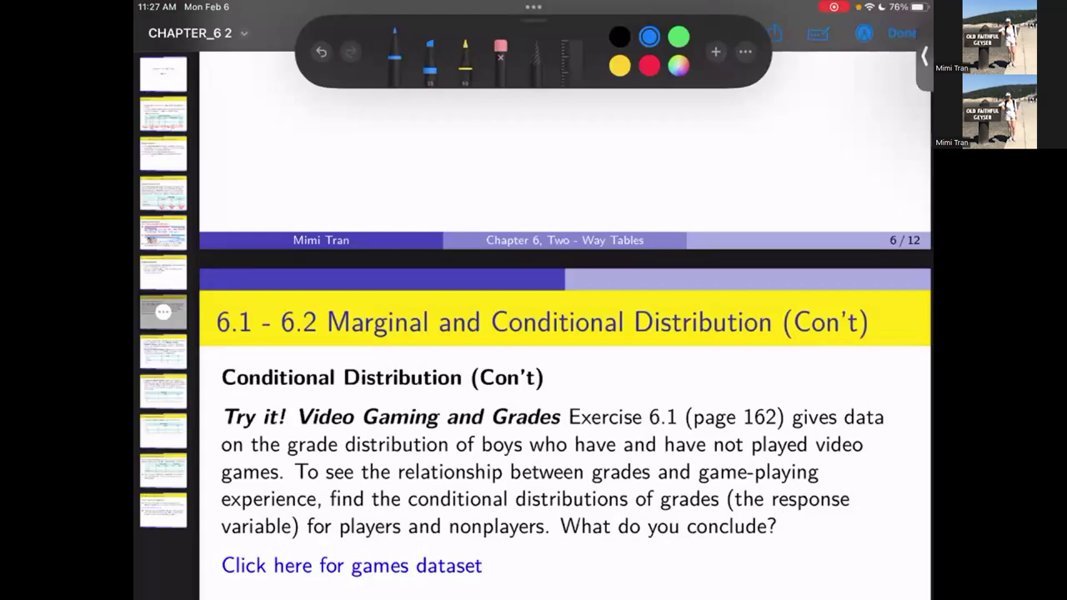
scroll(565, 333, "down", 3)
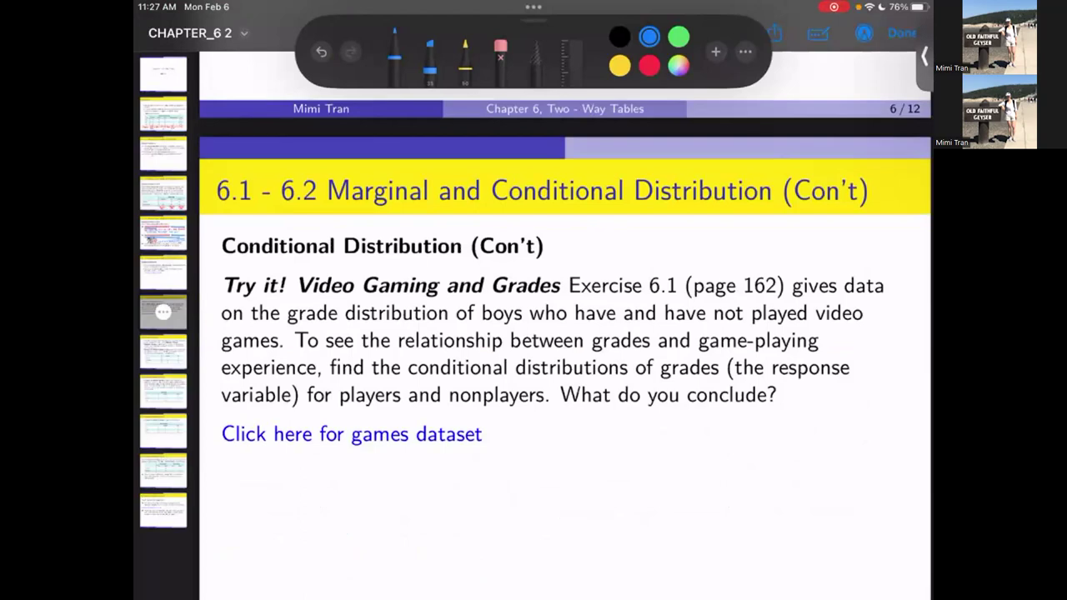
scroll(565, 334, "down", 1)
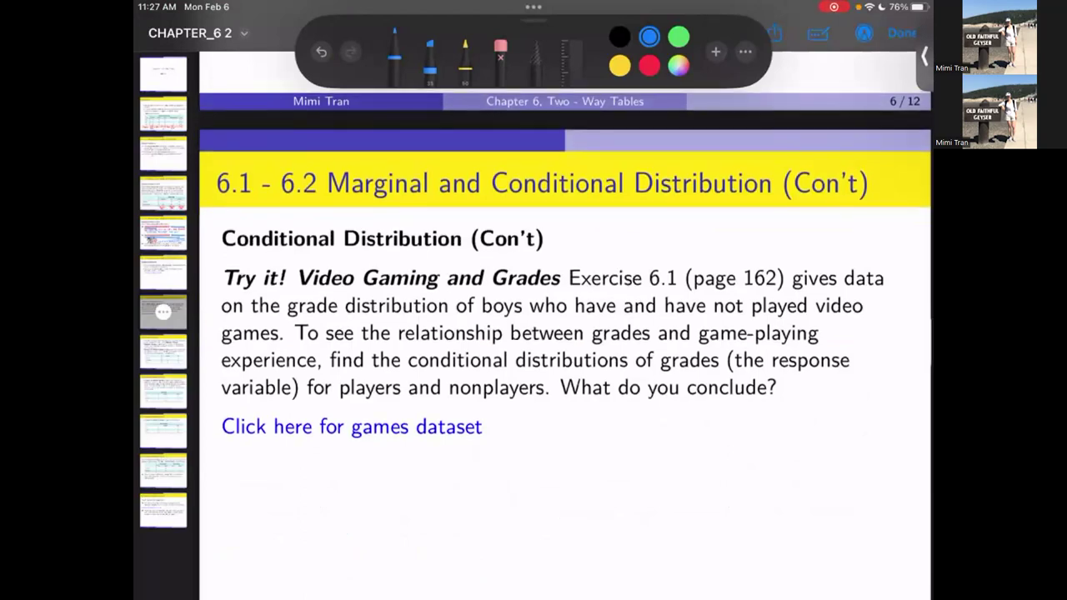
scroll(565, 334, "down", 1)
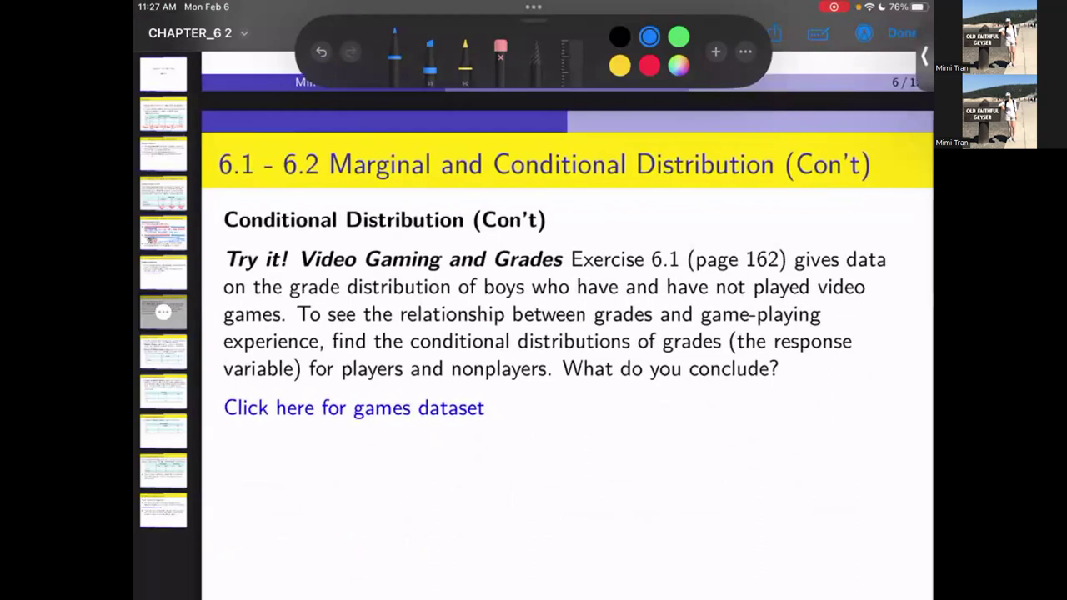
scroll(565, 334, "down", 2)
- Handwrite "From the conditional dist" in red pen directly beneath the games dataset link
left_click(650, 65)
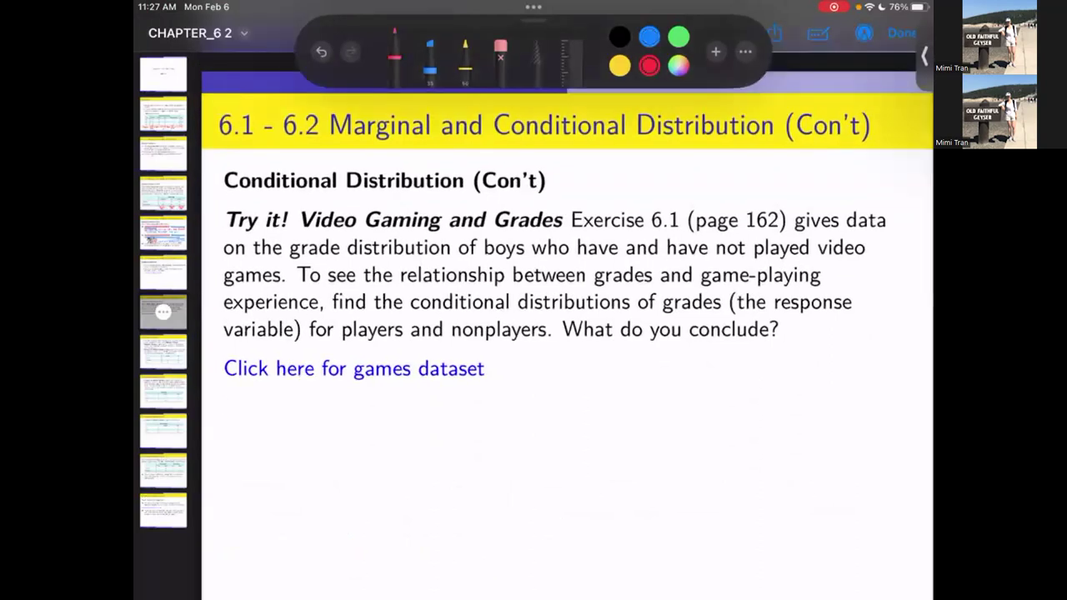
left_click_drag(239, 393, 238, 413)
left_click_drag(238, 401, 249, 402)
left_click_drag(252, 413, 319, 410)
left_click_drag(315, 399, 325, 399)
mouse_move(324, 391)
left_mouse_down()
mouse_move(334, 410)
mouse_move(389, 401)
left_mouse_up()
mouse_move(393, 407)
left_mouse_down()
mouse_move(401, 396)
mouse_move(401, 407)
left_mouse_up()
left_click_drag(413, 399, 417, 382)
left_click_drag(417, 382, 417, 407)
left_click_drag(422, 396, 432, 407)
left_click_drag(426, 392, 440, 391)
left_click_drag(443, 397, 444, 407)
left_click_drag(447, 399, 468, 407)
left_click_drag(475, 399, 472, 407)
mouse_move(482, 382)
left_mouse_down()
mouse_move(482, 405)
mouse_move(514, 402)
left_mouse_up()
left_click_drag(523, 373, 524, 404)
left_click_drag(532, 392, 532, 402)
left_click_drag(544, 390, 539, 402)
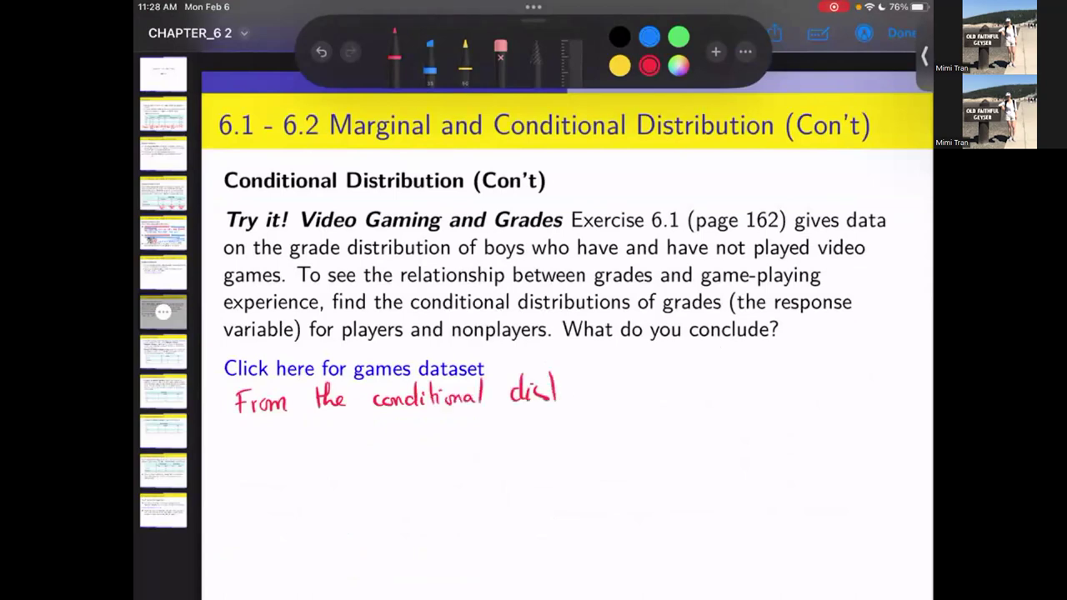